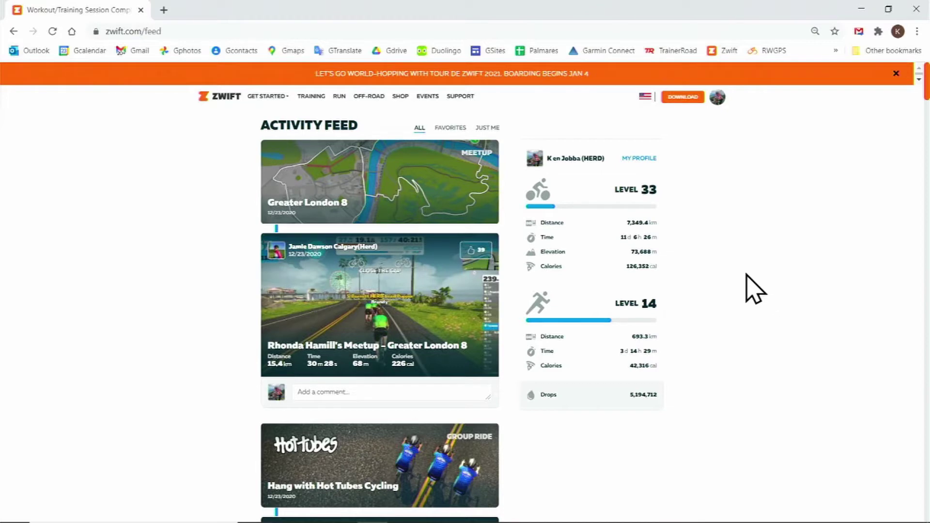
- Open your Zwift profile's Following list of athletes
click(639, 158)
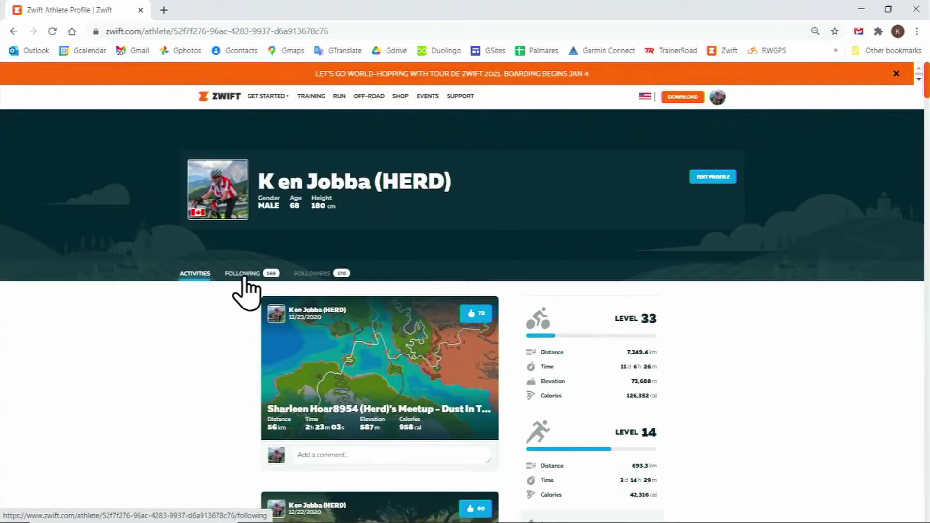
click(243, 275)
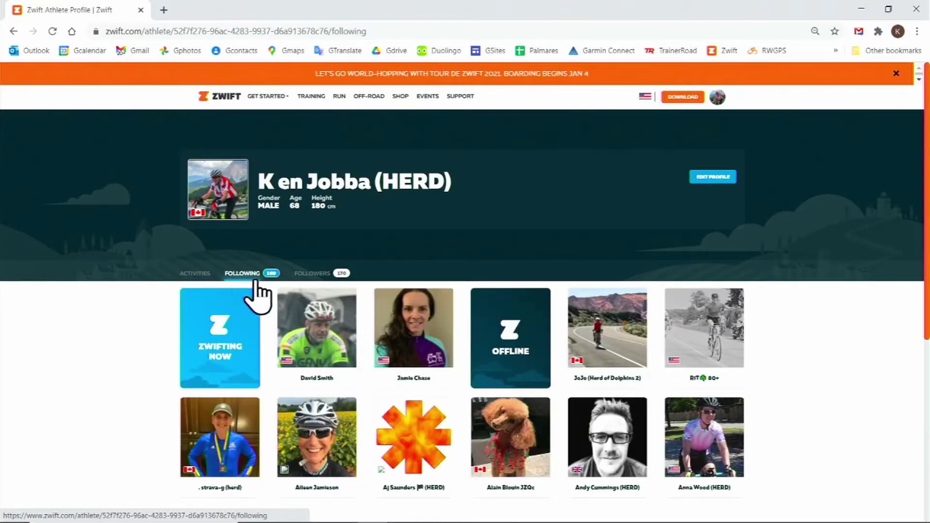
scroll(321, 318, down, 5)
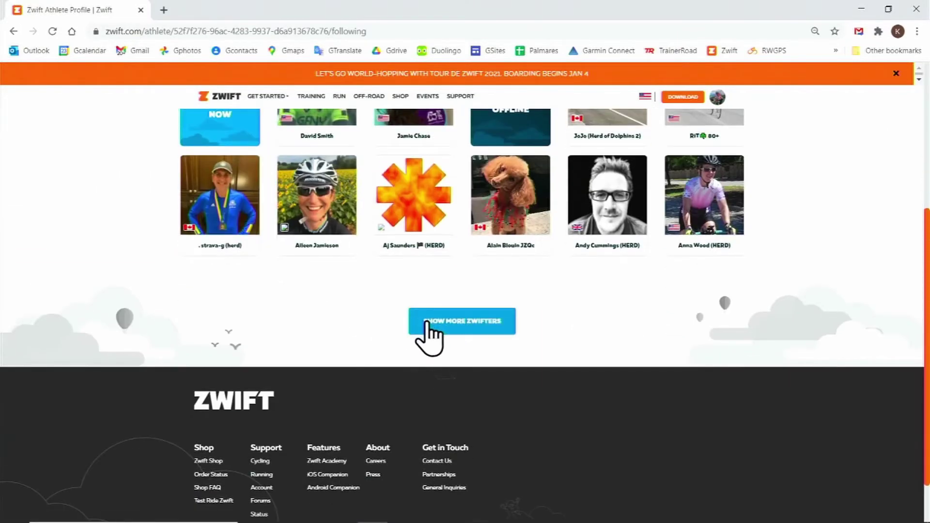
- Keep loading more Zwifters until the whole followed-athletes list is shown to the end
click(427, 323)
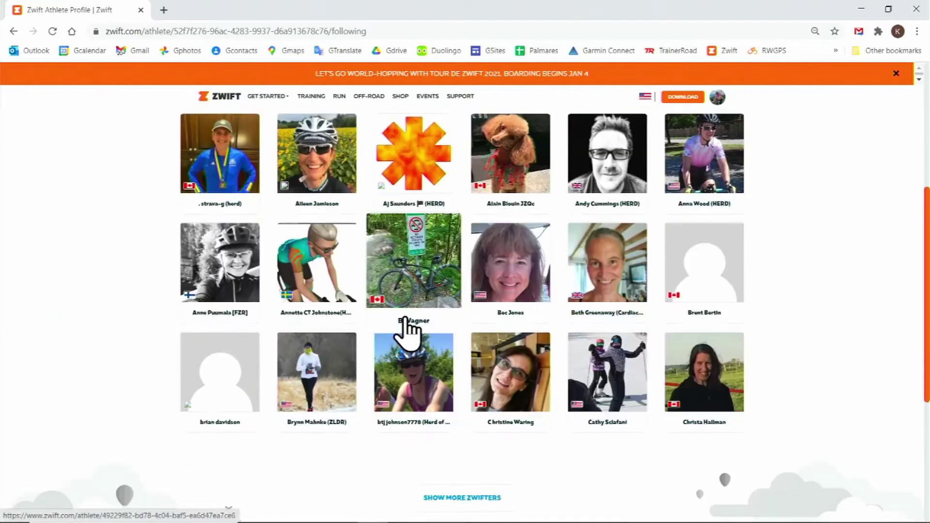
scroll(426, 324, down, 4)
click(426, 309)
scroll(426, 312, down, 5)
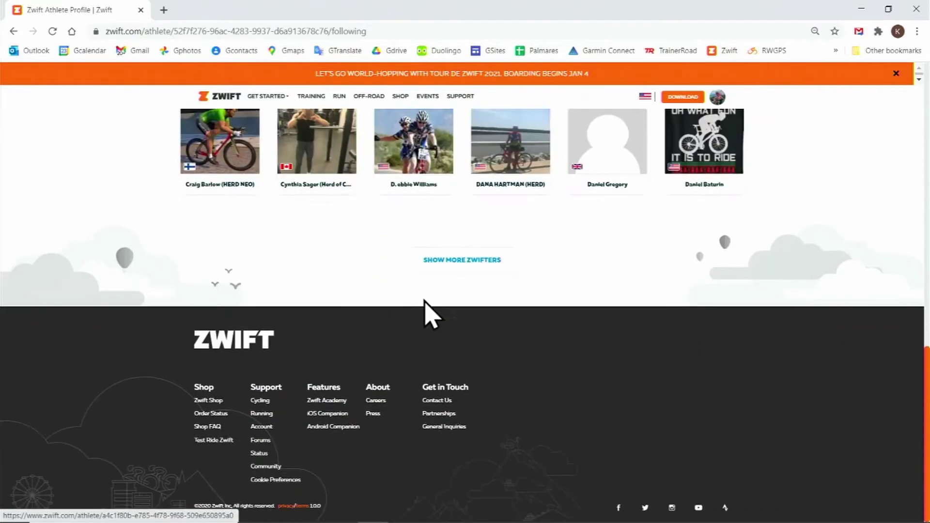
click(419, 269)
scroll(409, 276, down, 5)
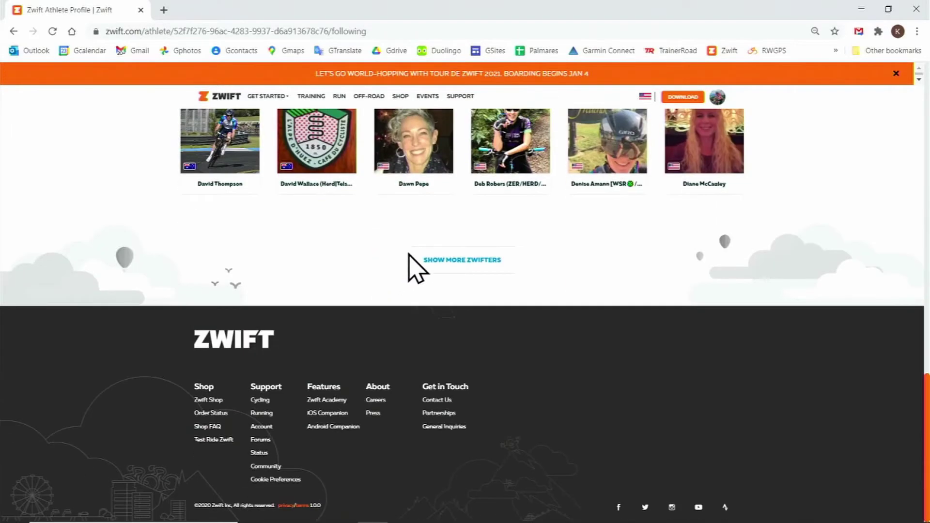
click(411, 269)
scroll(412, 295, down, 5)
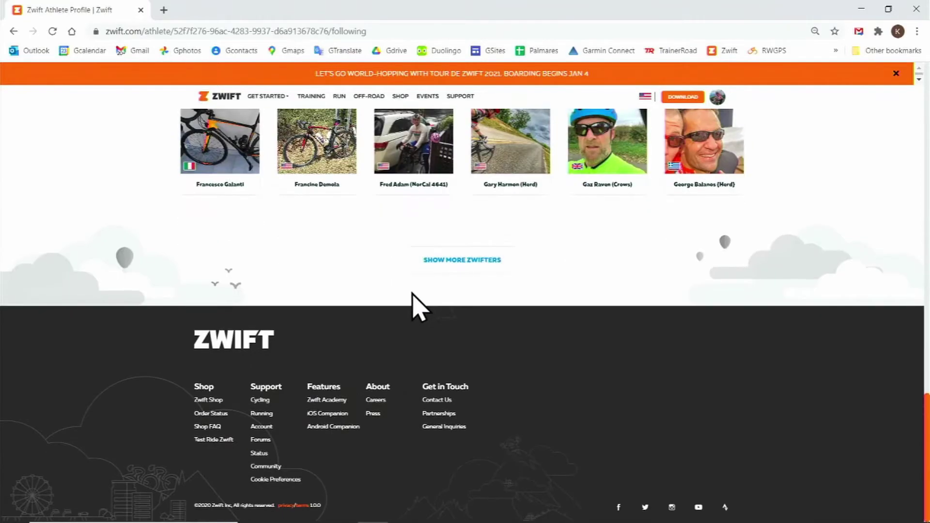
click(427, 272)
scroll(429, 281, down, 5)
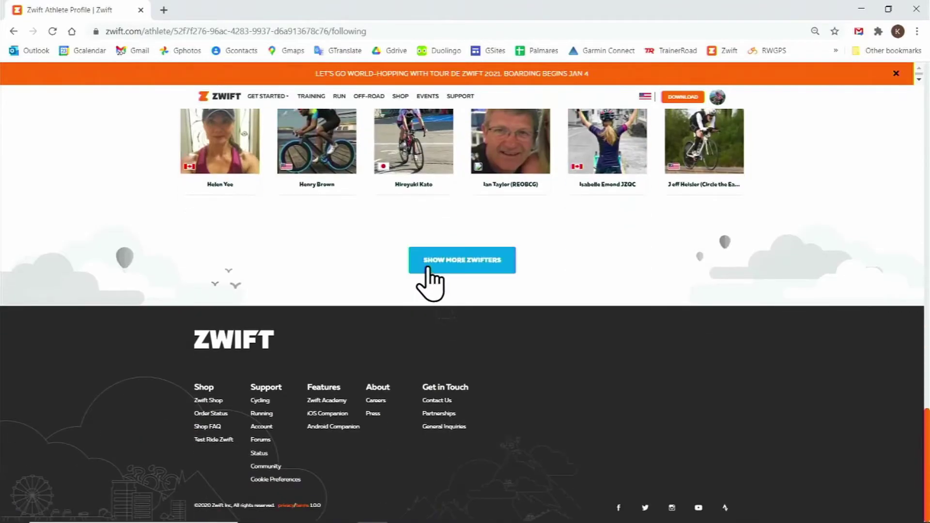
click(426, 284)
scroll(426, 286, down, 5)
click(430, 276)
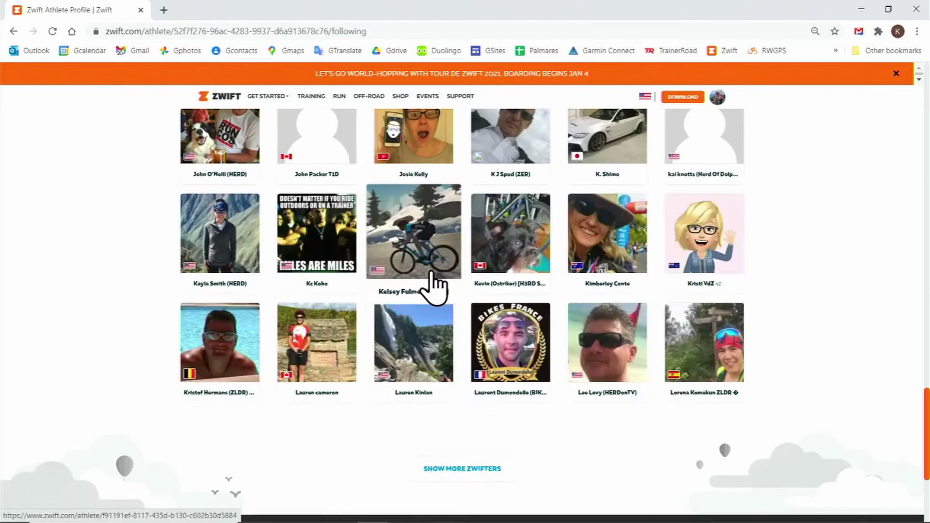
scroll(432, 283, down, 5)
click(434, 283)
scroll(436, 287, down, 5)
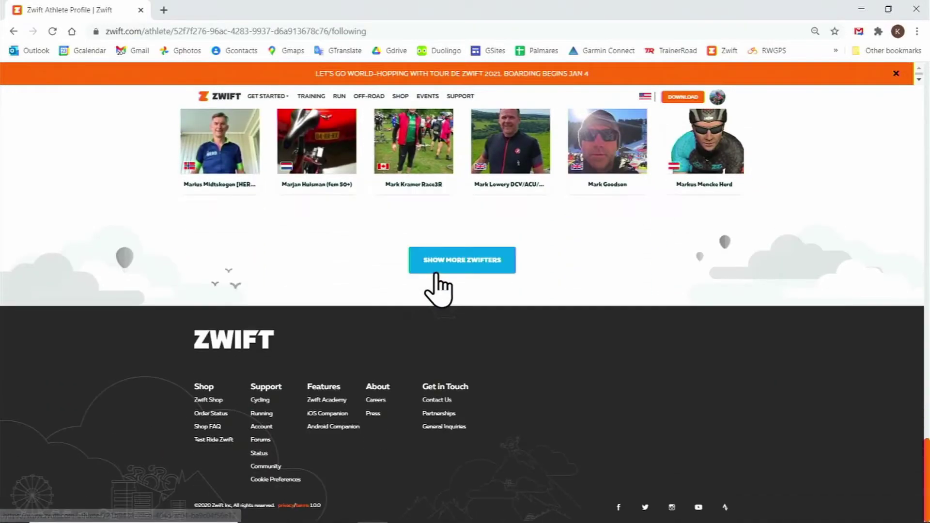
click(437, 276)
scroll(445, 284, down, 5)
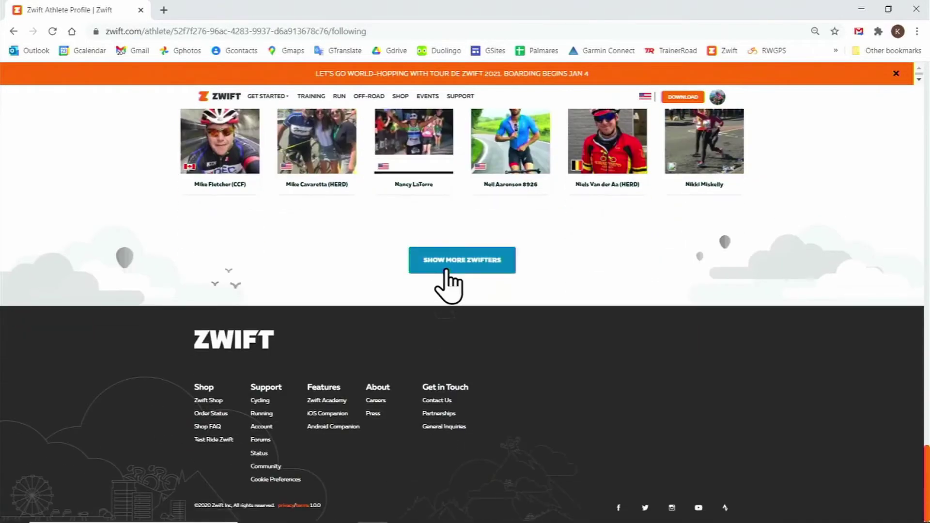
click(446, 274)
scroll(447, 286, down, 5)
click(446, 276)
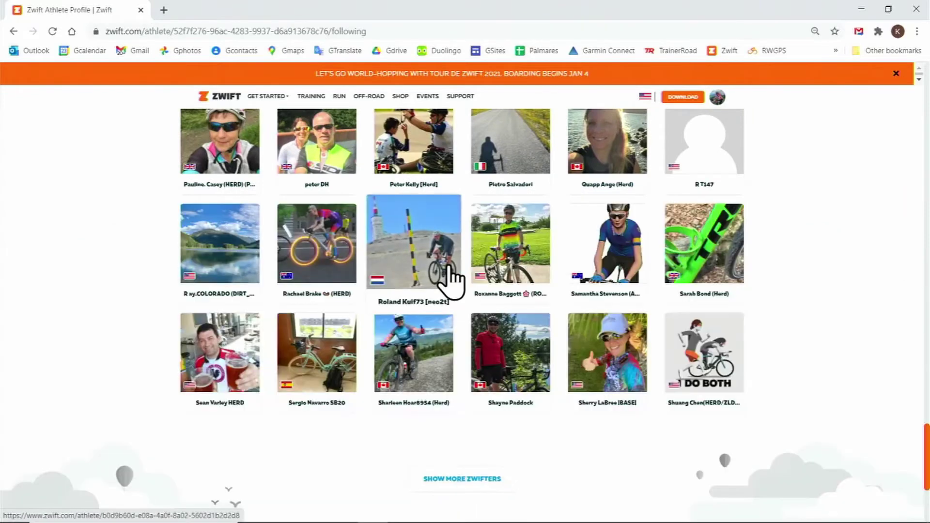
scroll(451, 284, down, 3)
click(460, 359)
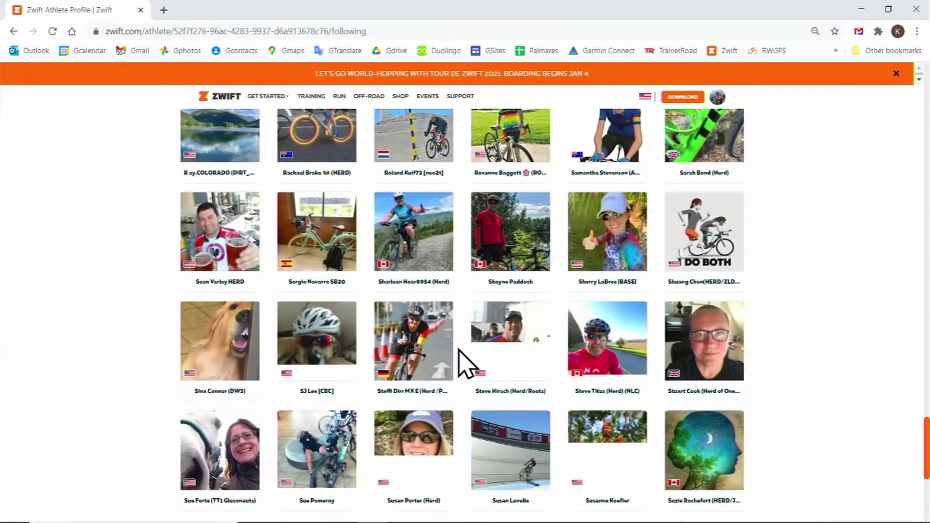
scroll(459, 349, down, 5)
click(457, 335)
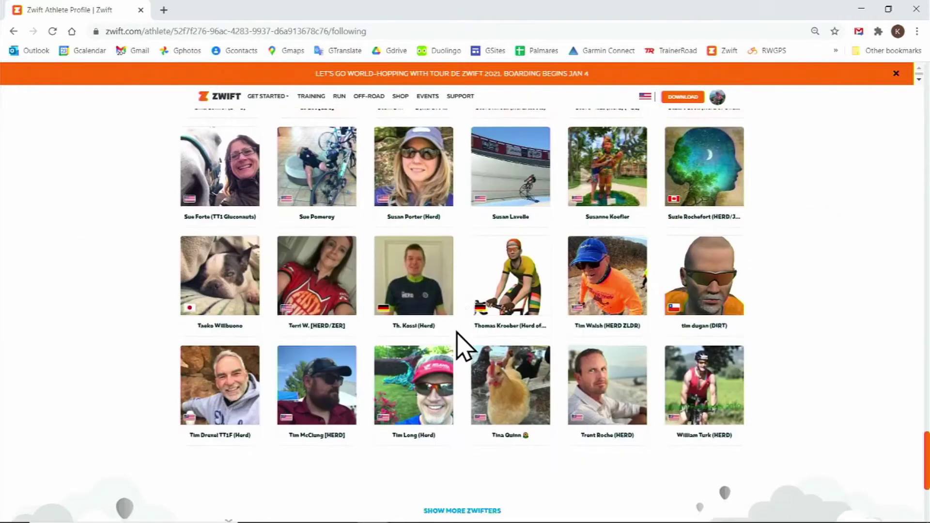
scroll(459, 341, down, 3)
click(457, 317)
scroll(457, 328, down, 2)
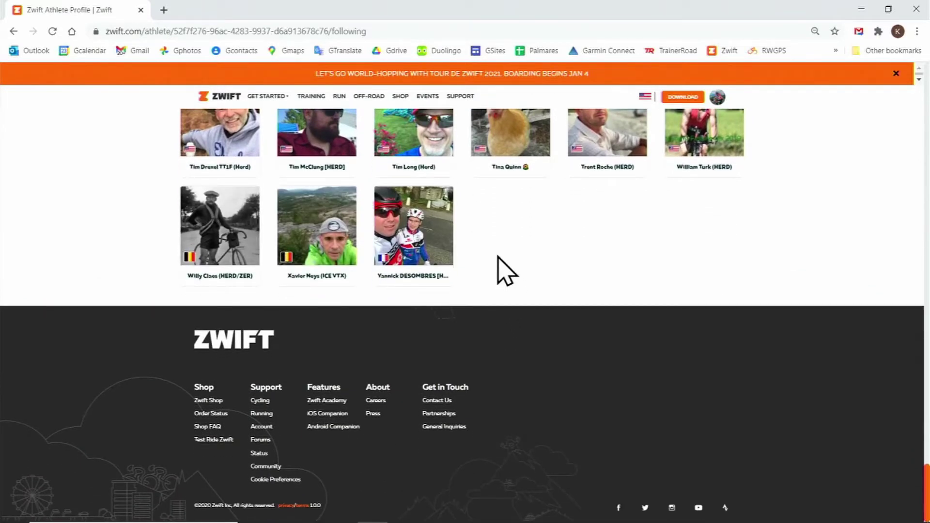
- Select the entire followed-athletes grid and copy it
drag(498, 268, 301, 308)
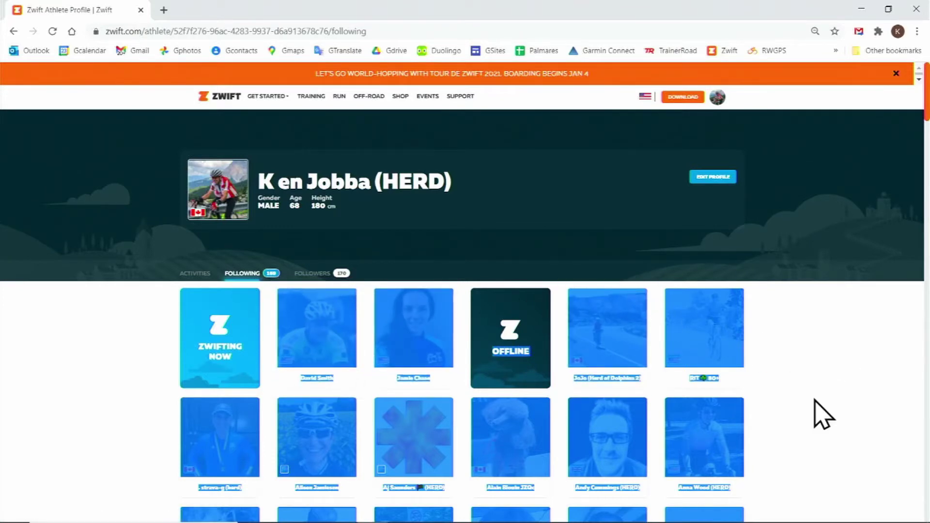
right_click(823, 414)
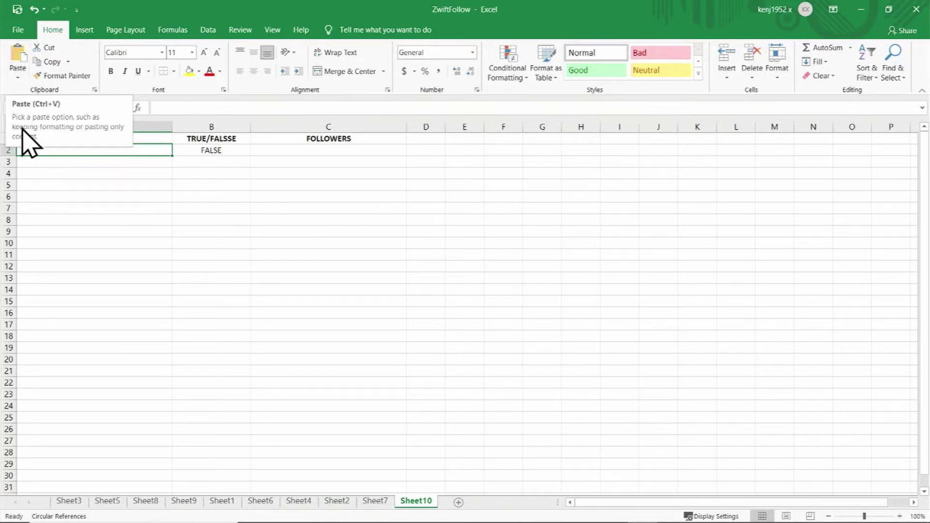
- Paste the copied athlete names into A2 as plain Text via Paste Special
click(18, 78)
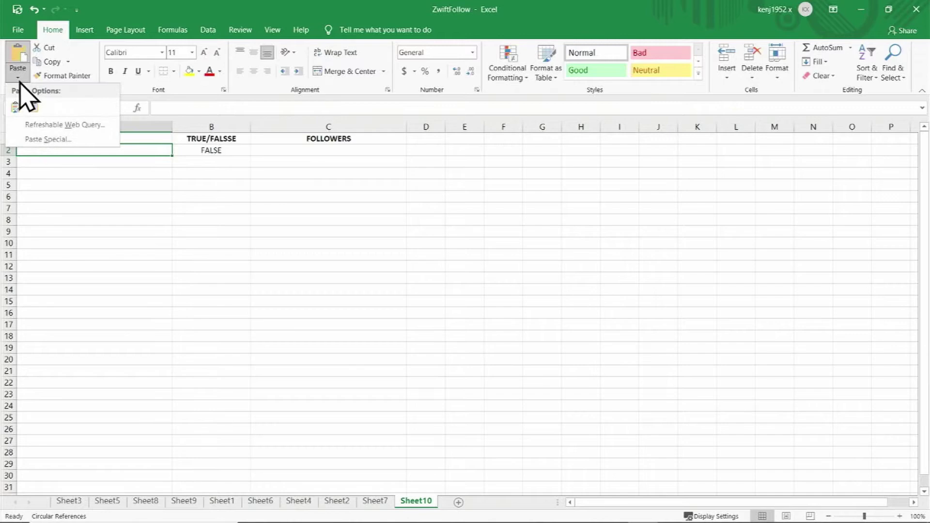
click(43, 139)
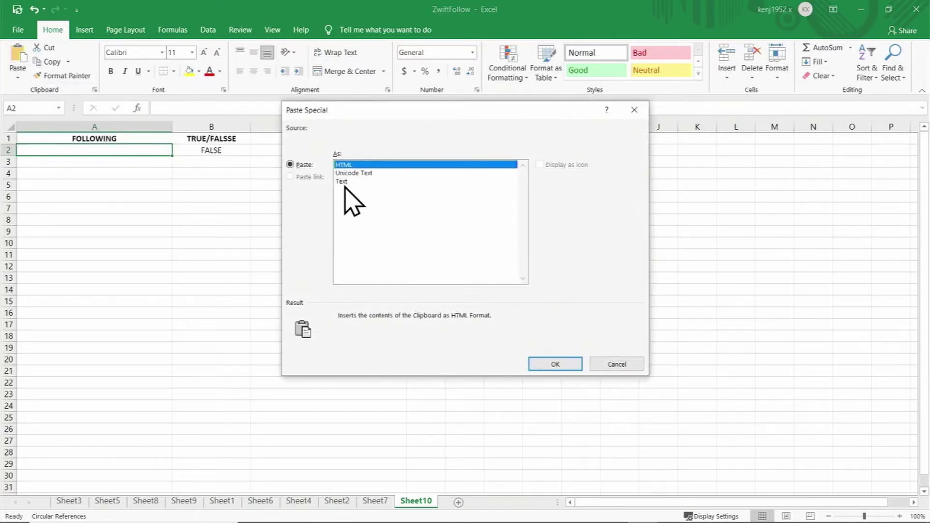
click(344, 182)
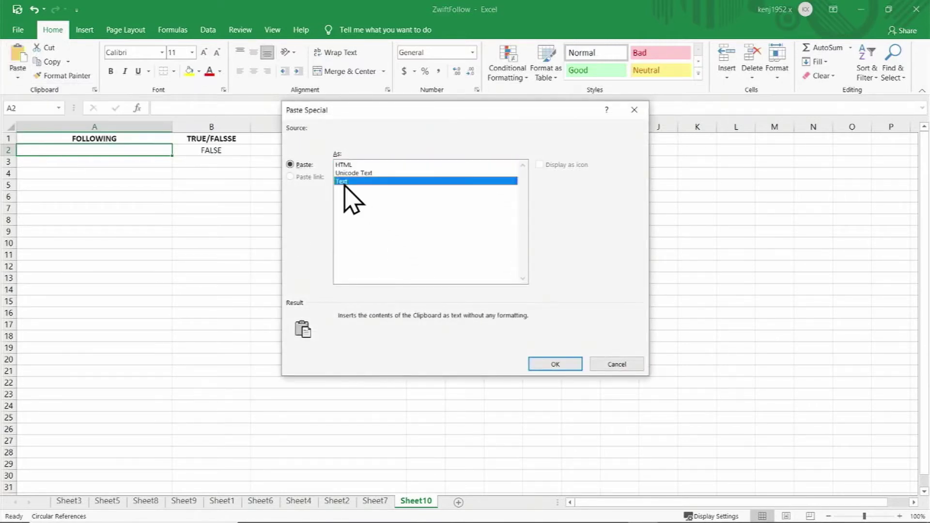
click(554, 364)
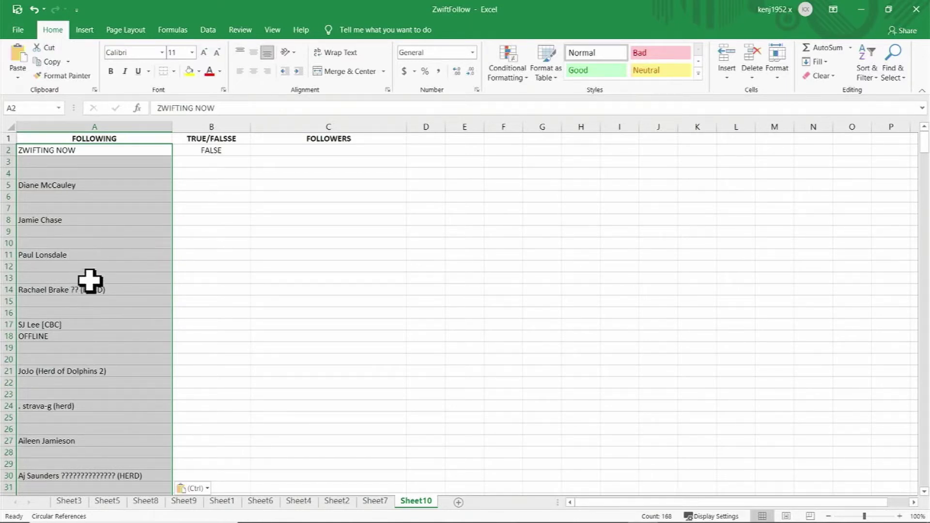
- Sort the FOLLOWING column A to Z, continuing with the current selection only
click(207, 31)
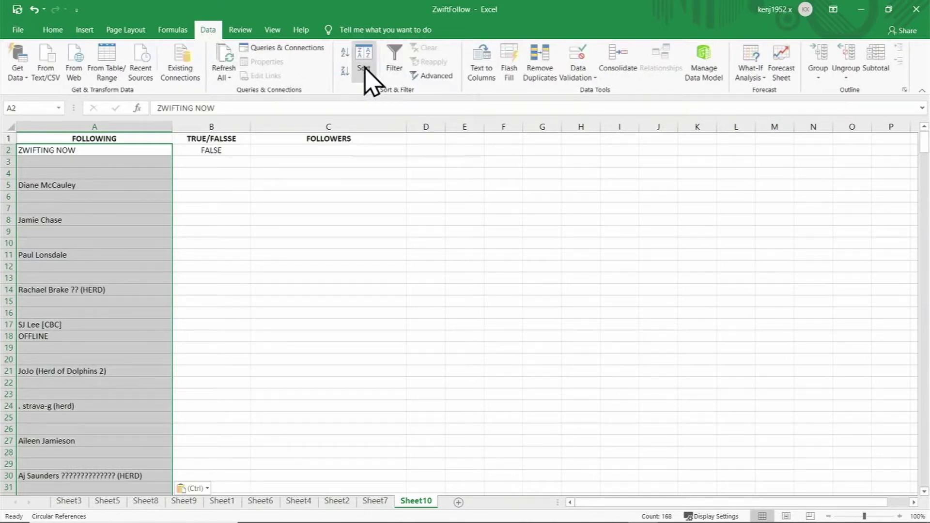
click(365, 72)
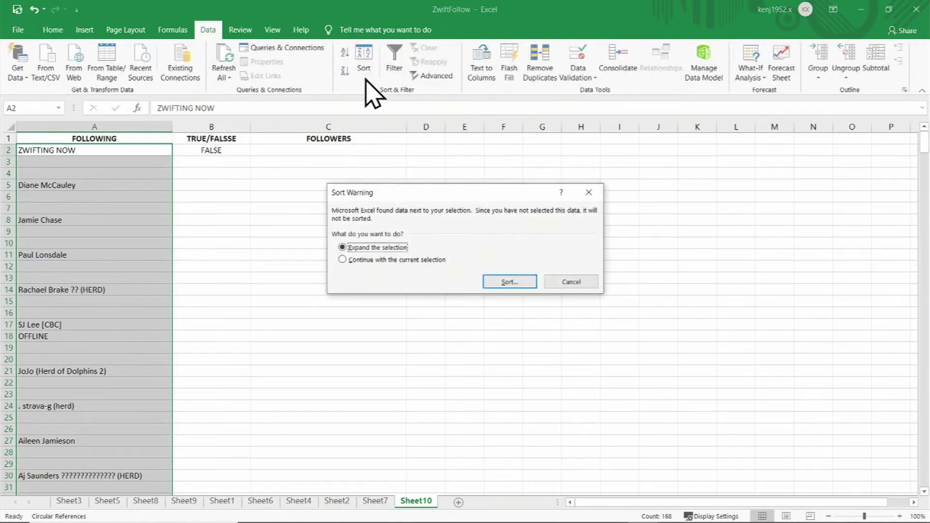
click(343, 260)
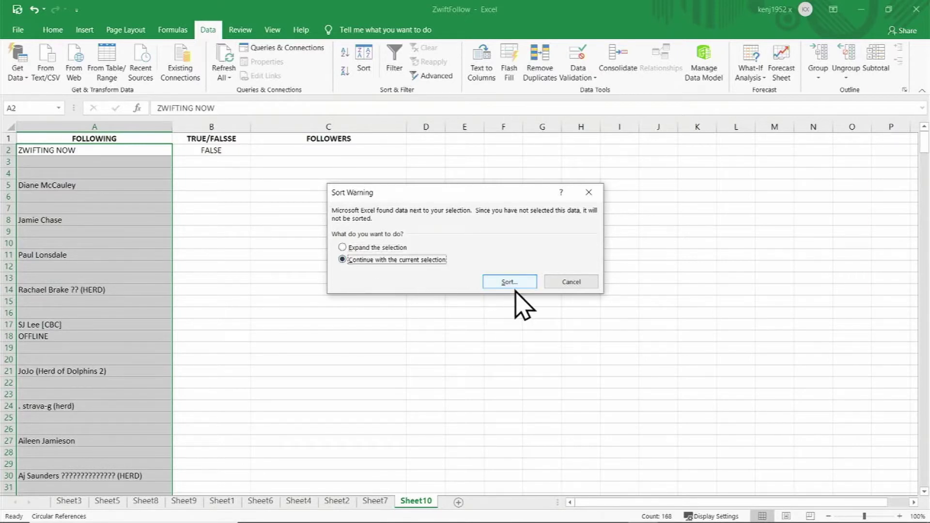
click(507, 282)
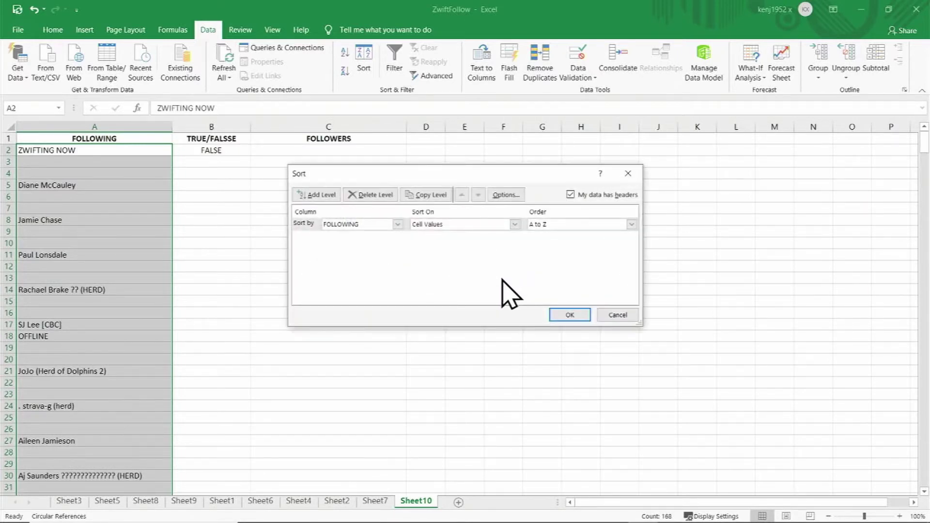
click(569, 316)
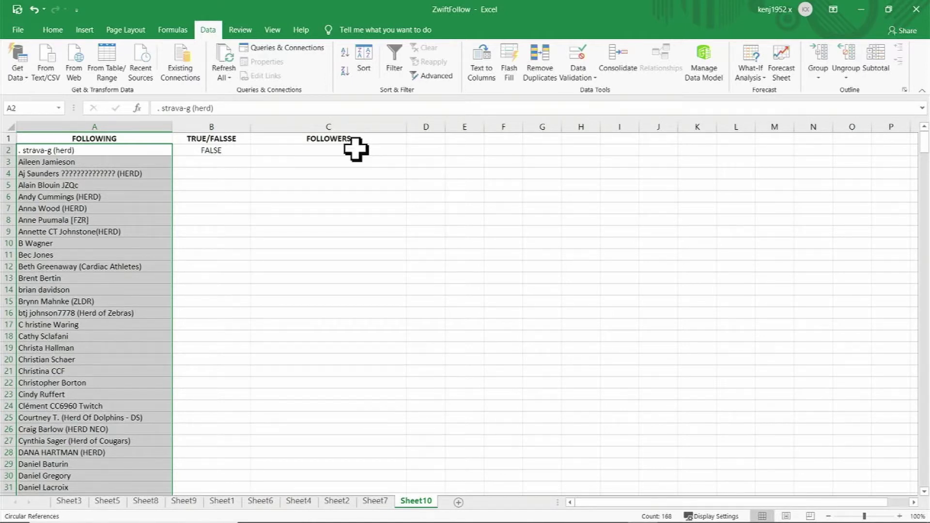
- Return to Zwift and show the profile's Followers list
key(alt+Tab)
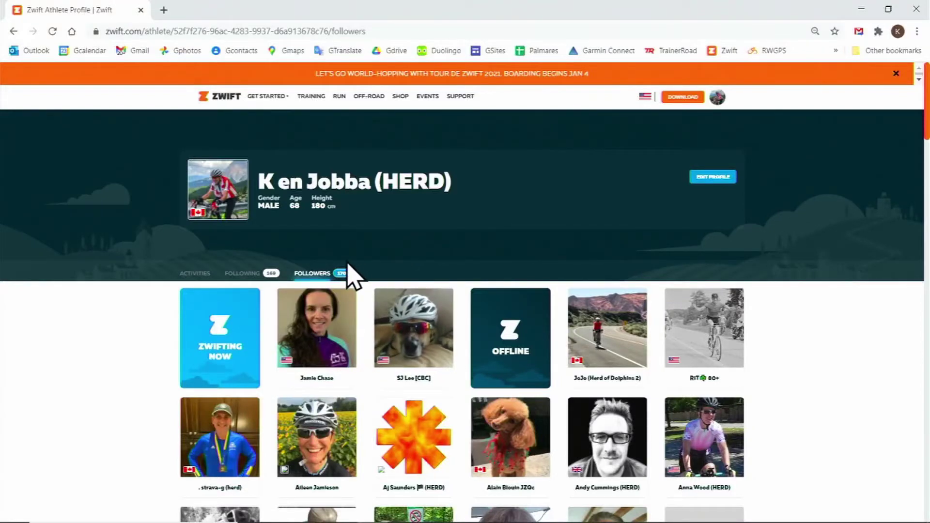
click(313, 274)
scroll(316, 293, down, 6)
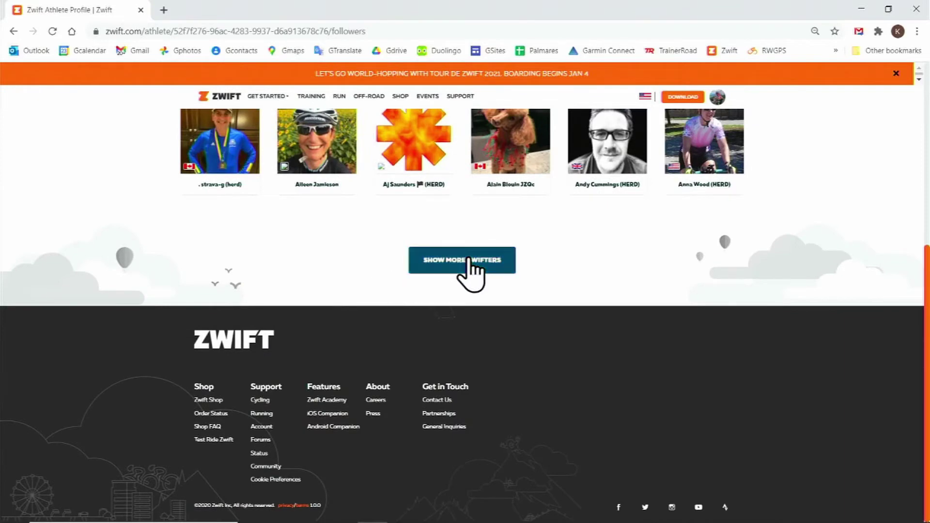
- Load more Zwifters repeatedly until all 170 followers are listed
click(475, 260)
scroll(473, 271, down, 4)
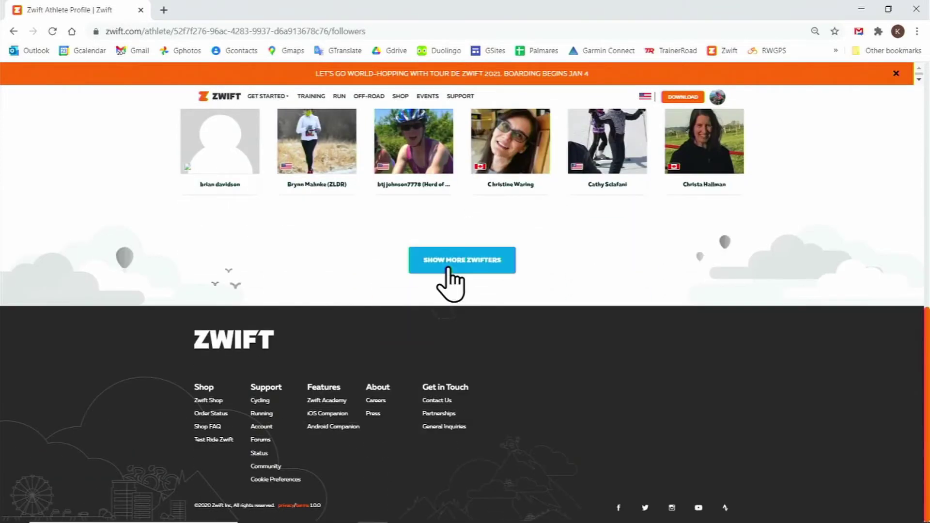
click(446, 266)
scroll(446, 271, down, 4)
click(446, 266)
scroll(442, 274, down, 5)
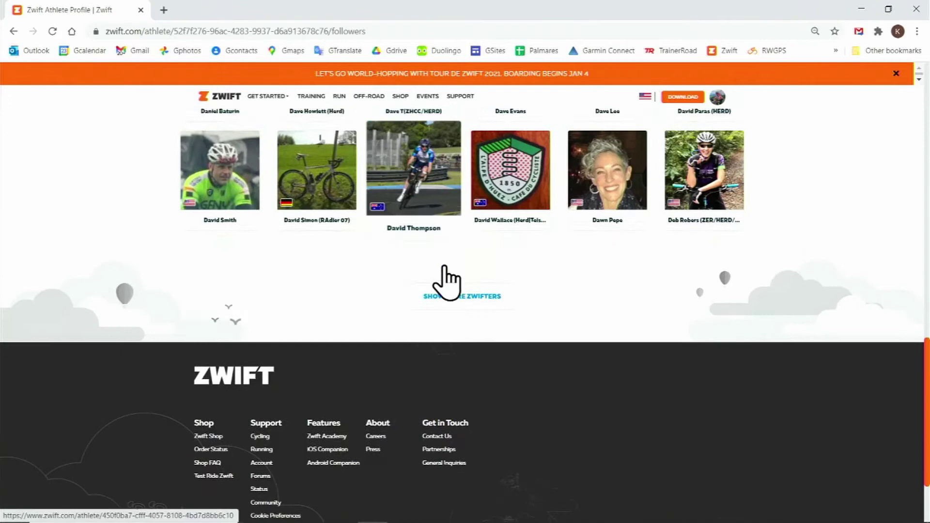
click(441, 261)
scroll(443, 271, down, 5)
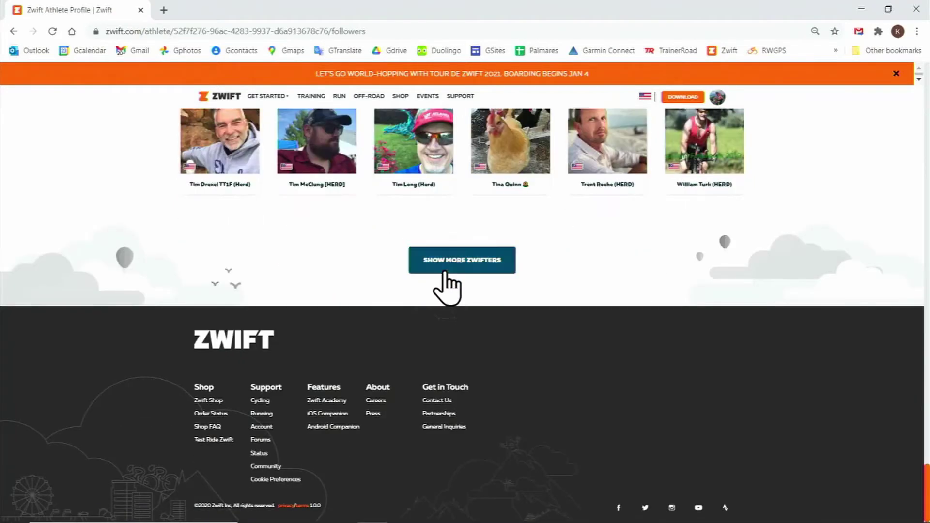
click(441, 269)
scroll(557, 271, down, 2)
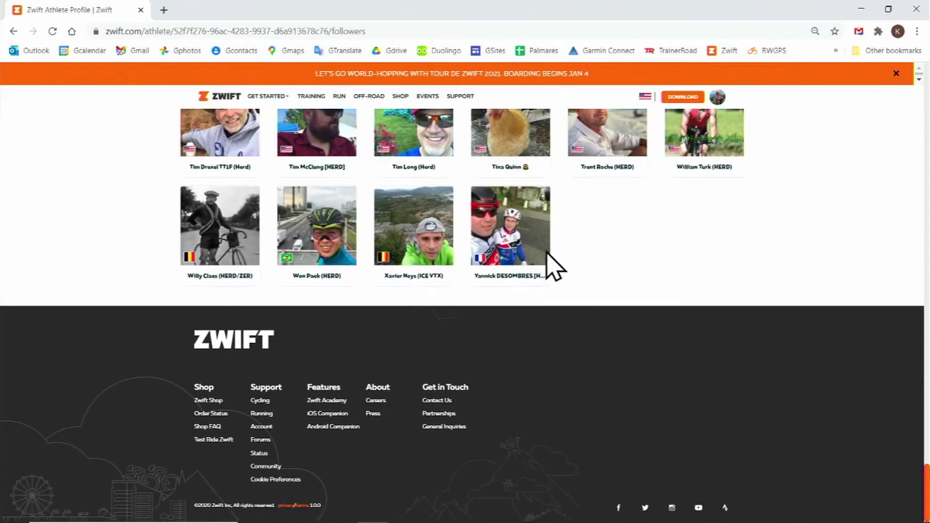
- Copy all selected follower tiles and names, then switch to the ZwiftFollow workbook
drag(550, 266, 778, 338)
scroll(292, 276, down, 2)
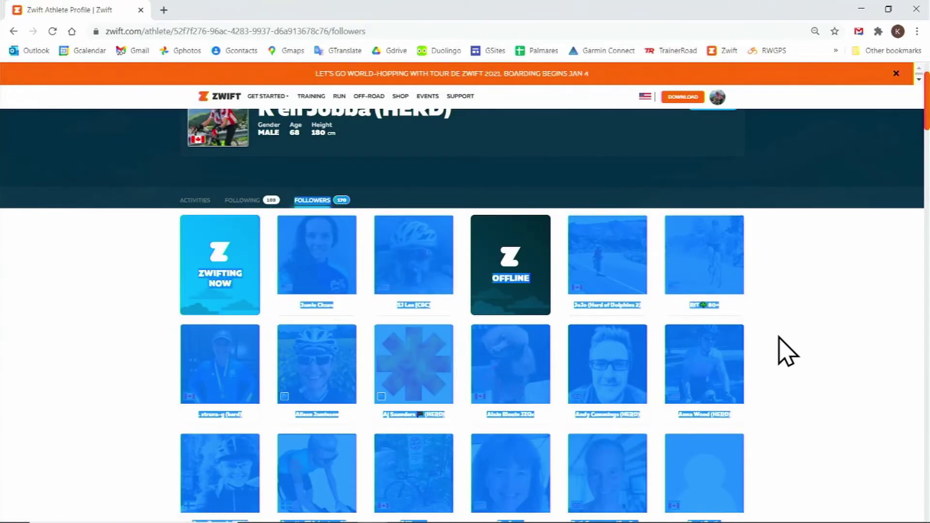
right_click(754, 341)
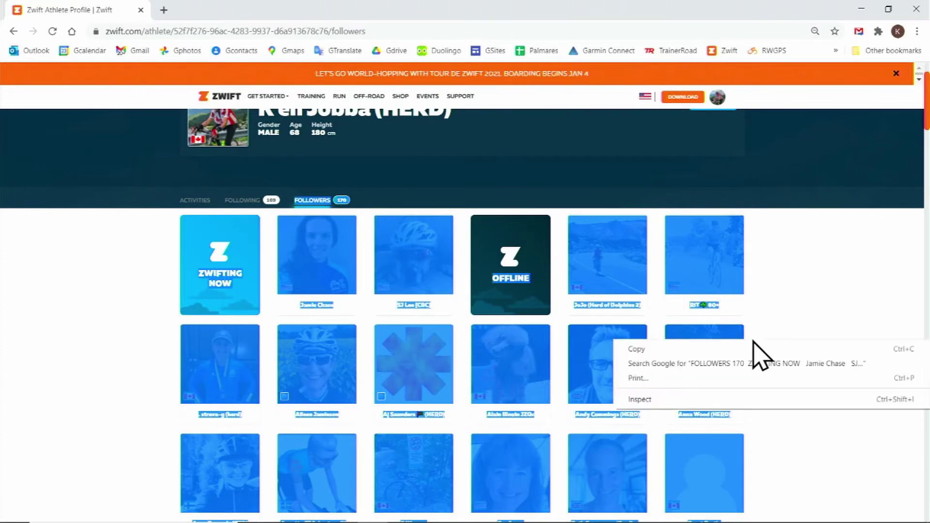
click(677, 350)
scroll(650, 458, down, 5)
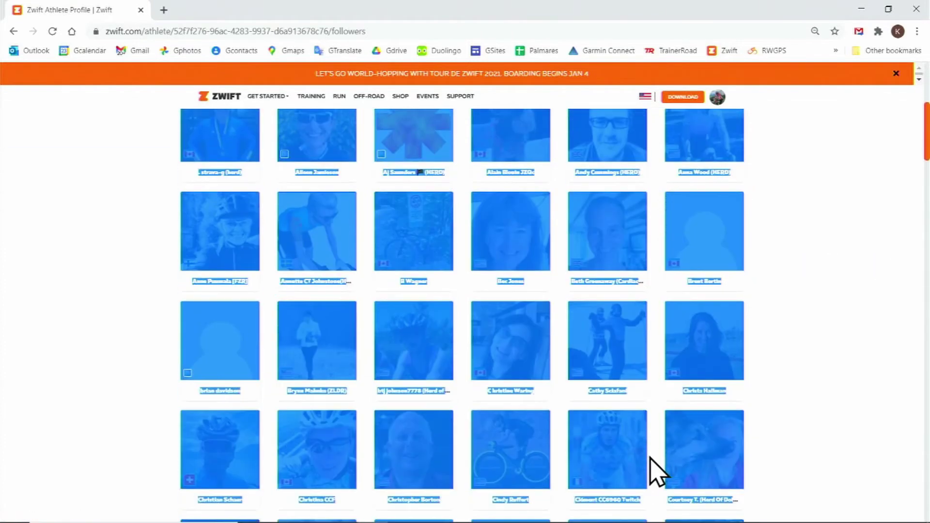
scroll(657, 472, down, 3)
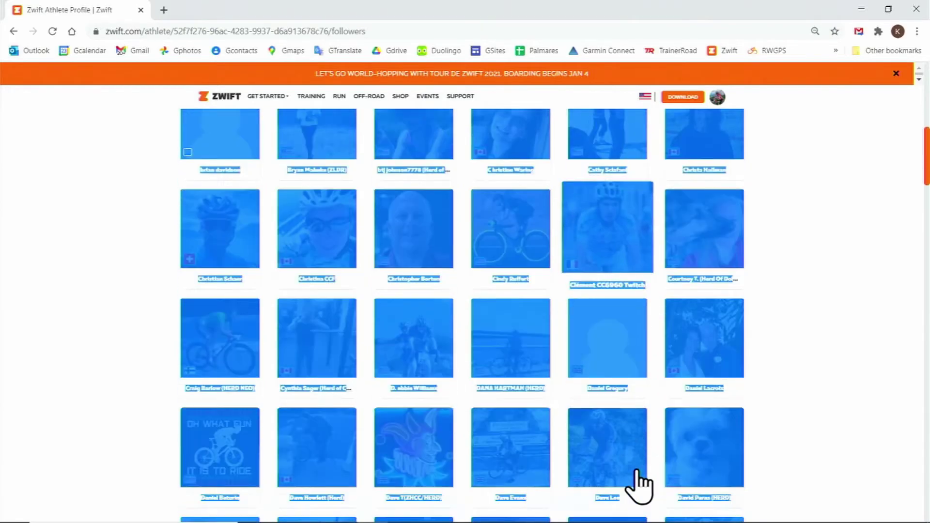
key(alt+Tab)
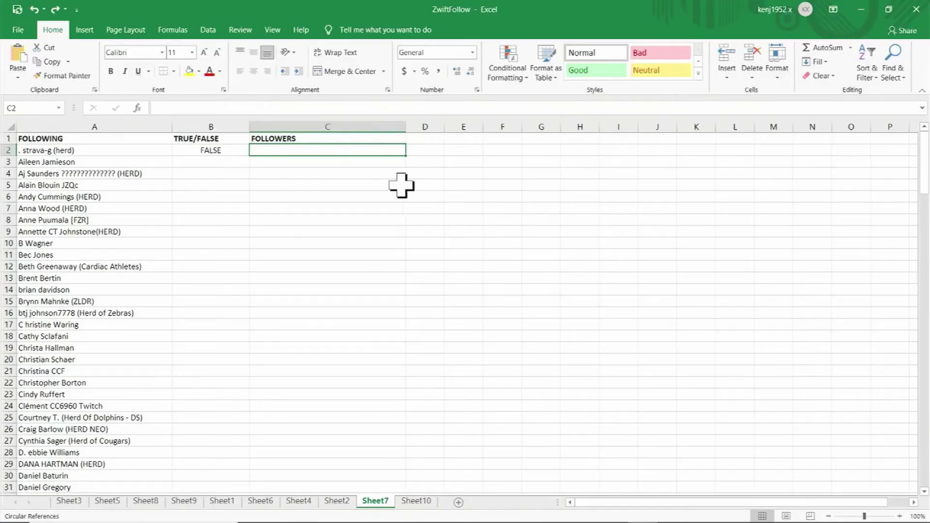
- Paste the follower names into C2 as plain Text via Paste Special
right_click(320, 148)
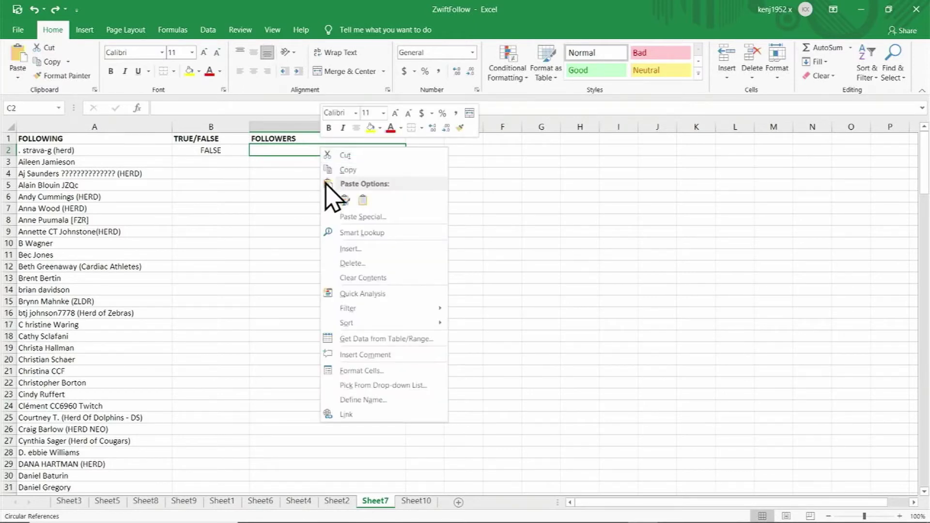
click(348, 218)
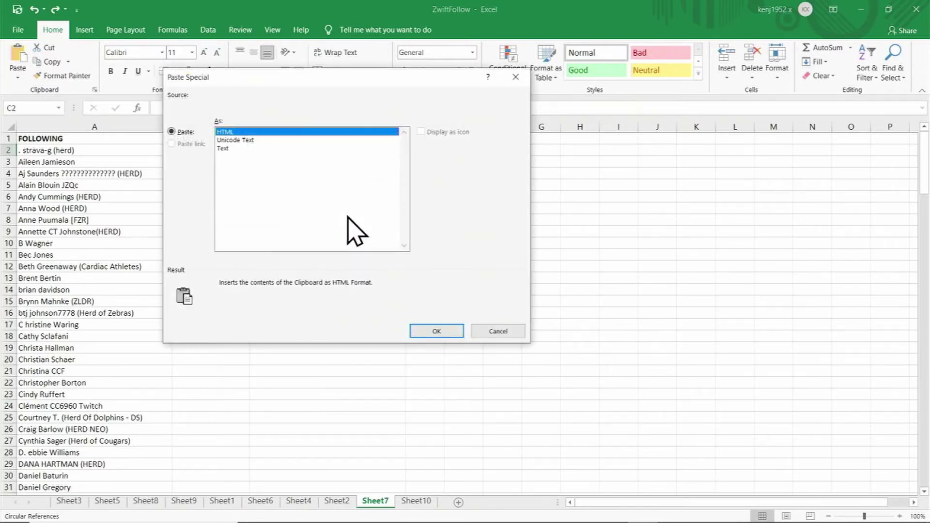
click(222, 148)
click(436, 331)
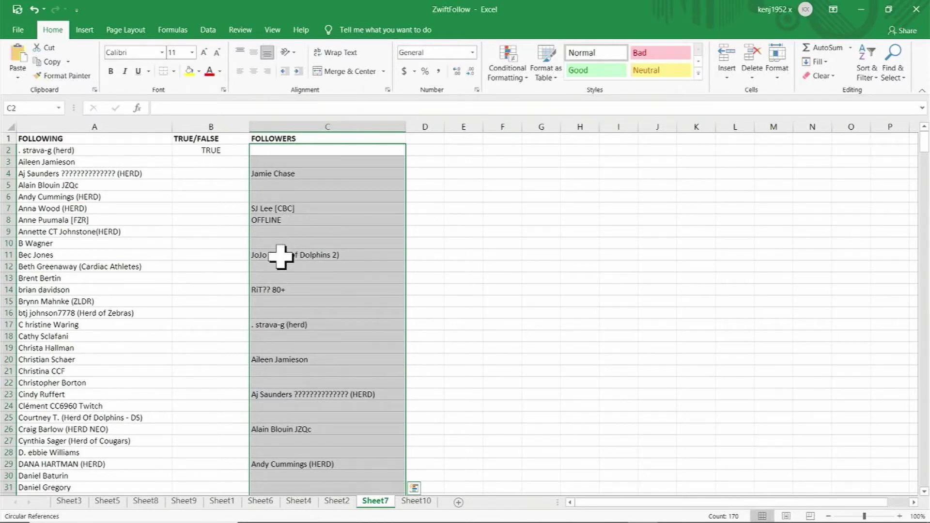
- Sort the FOLLOWERS column A to Z, continuing with the current selection only
click(208, 33)
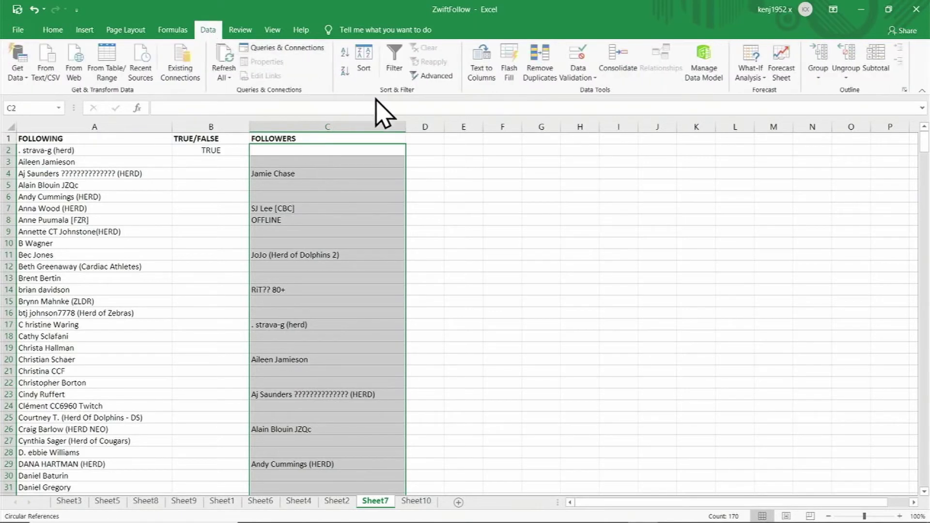
click(363, 61)
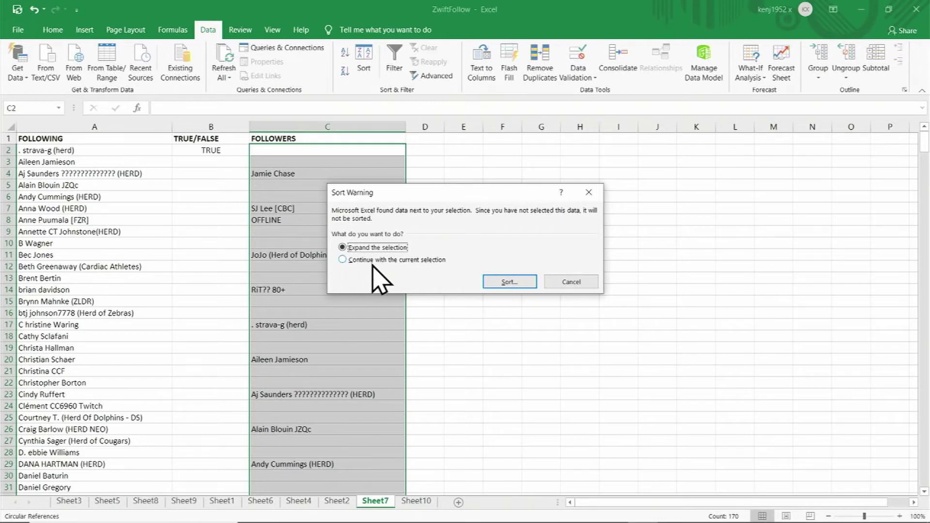
click(342, 260)
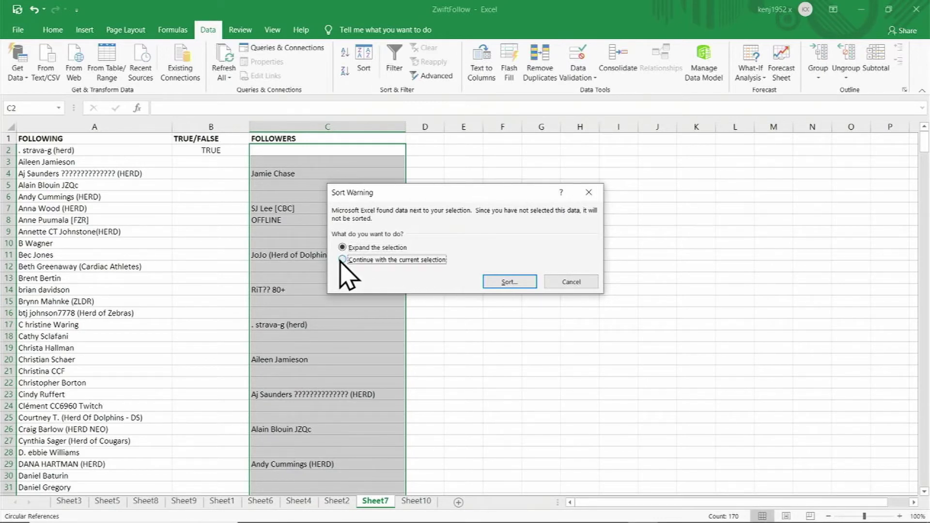
click(509, 282)
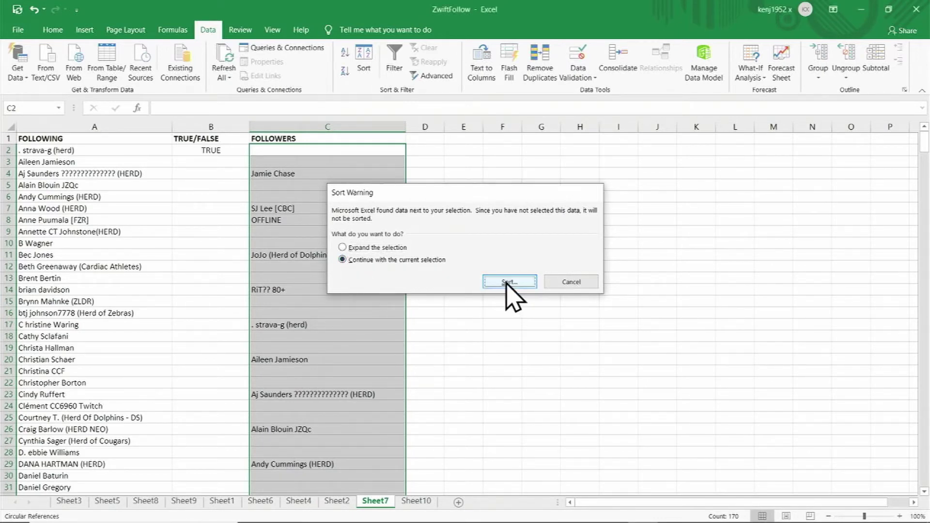
click(562, 314)
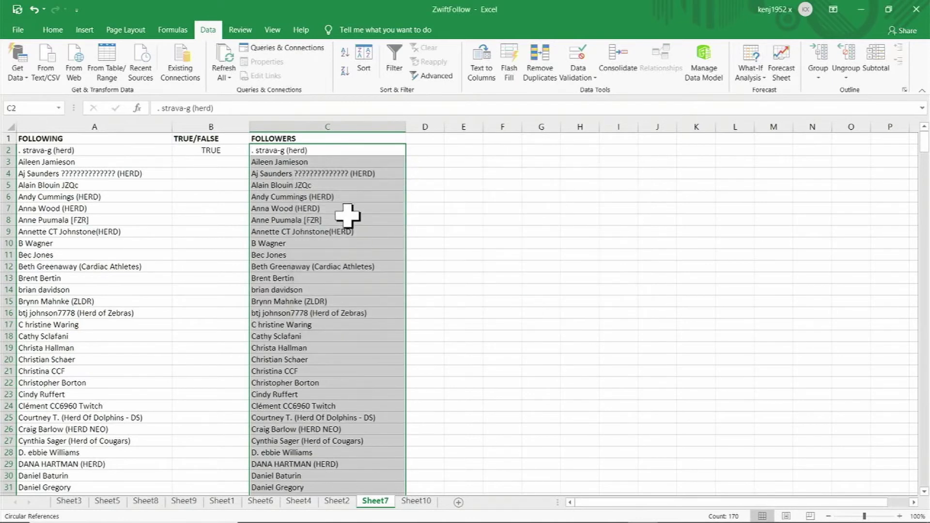
click(209, 149)
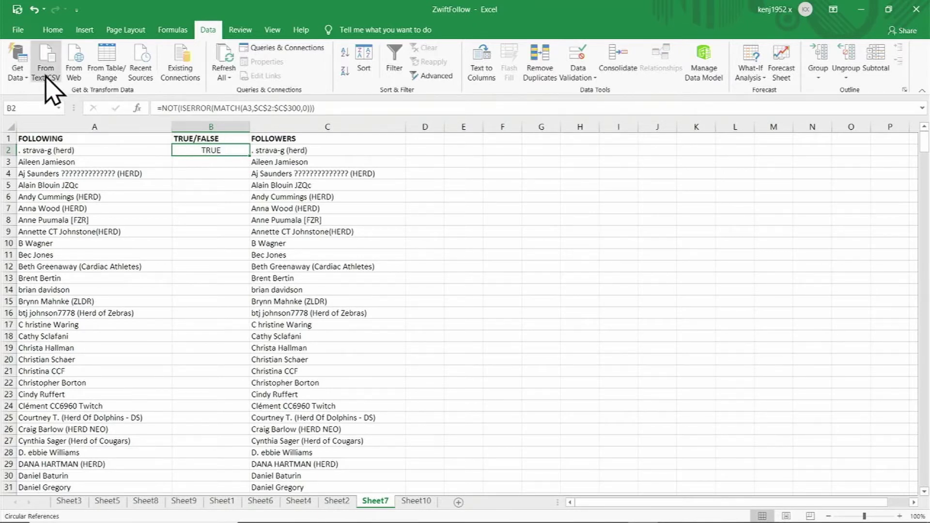
- Copy the NOT(ISERROR(MATCH())) formula from B2 down through B173
click(53, 30)
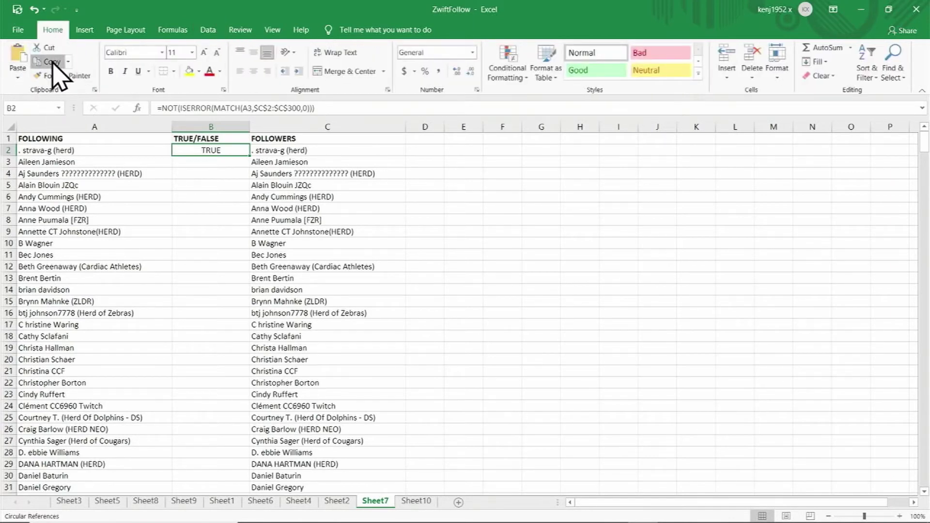
click(52, 63)
drag(202, 162, 181, 305)
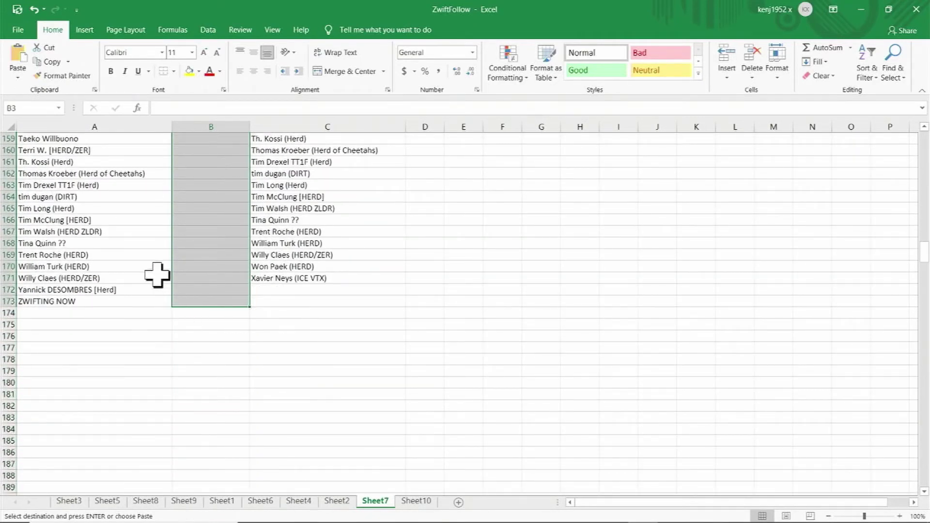
click(11, 54)
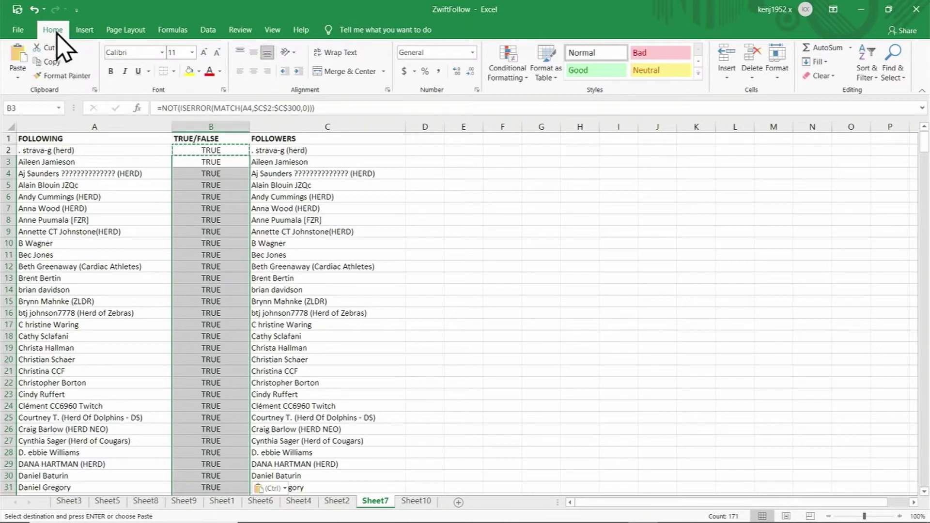
- Add an Equal To TRUE highlight rule using Green Fill with Dark Green Text
click(509, 73)
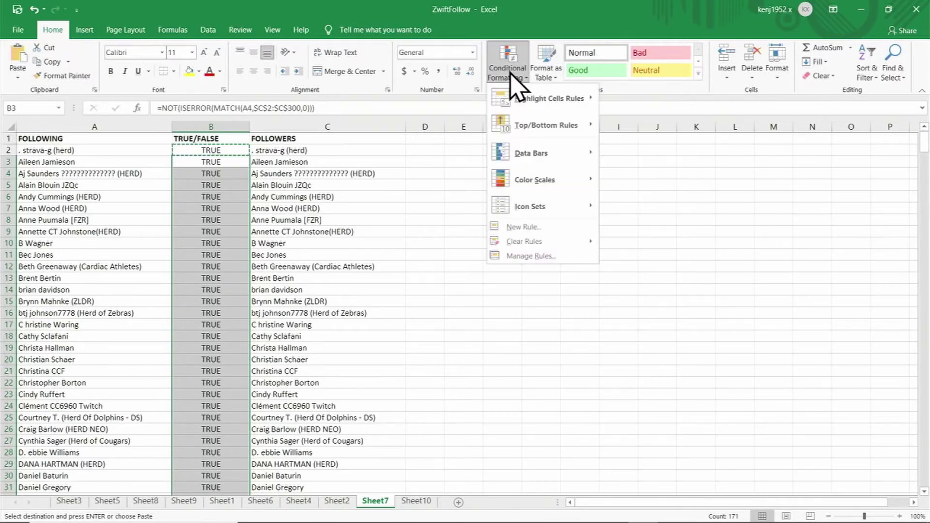
mouse_move(532, 99)
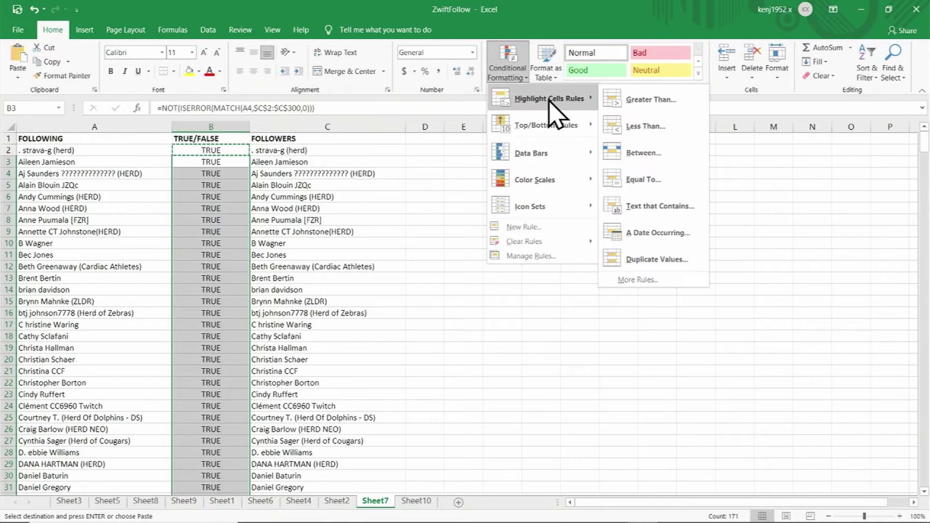
click(643, 180)
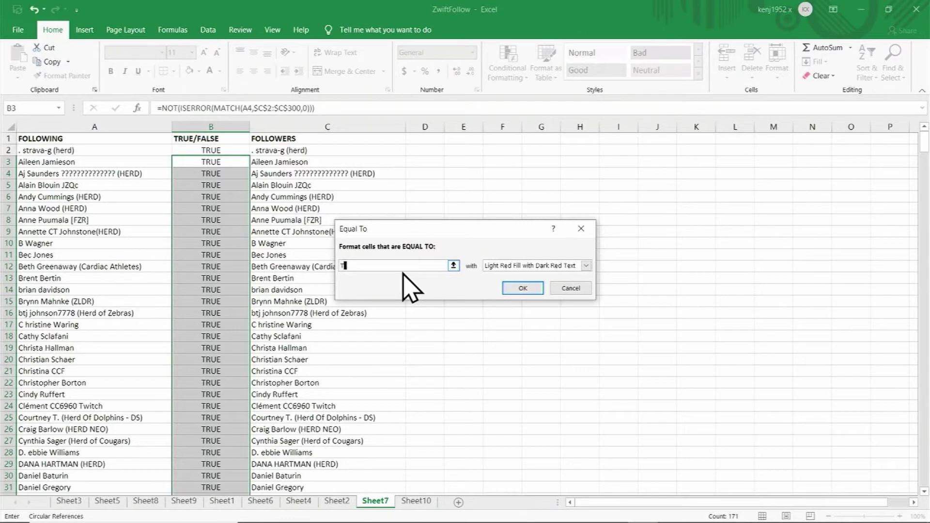
text(TRUE)
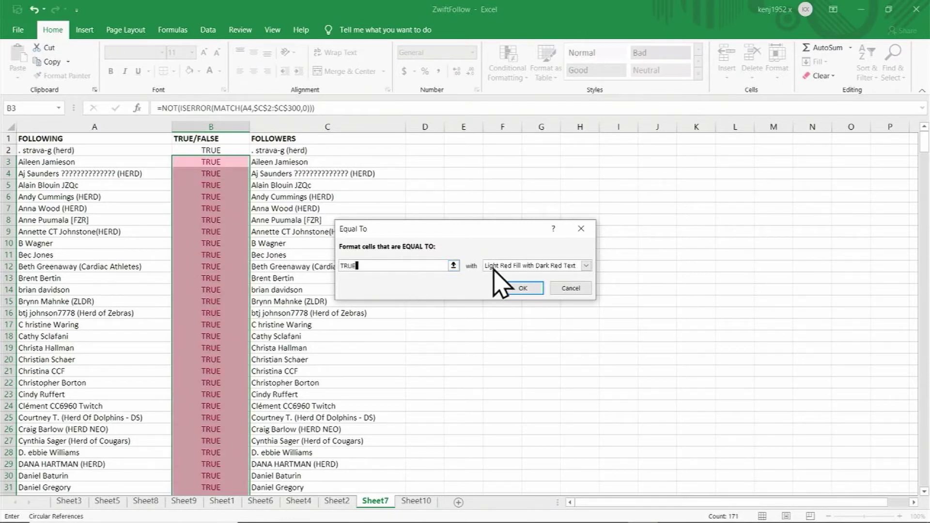
click(586, 266)
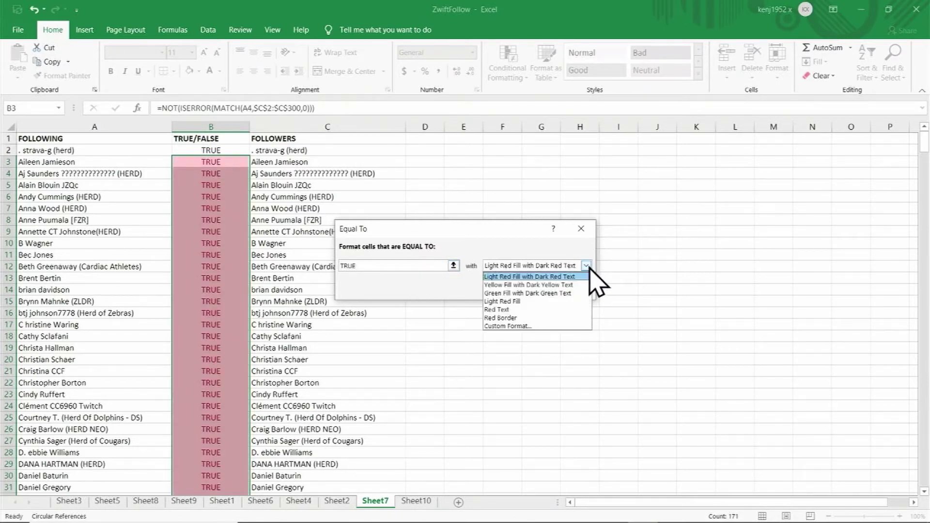
click(562, 294)
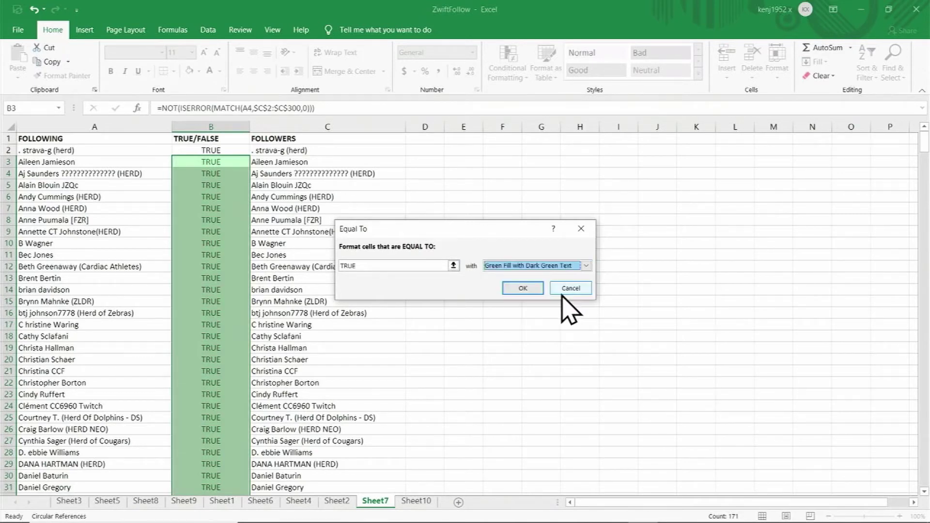
click(523, 288)
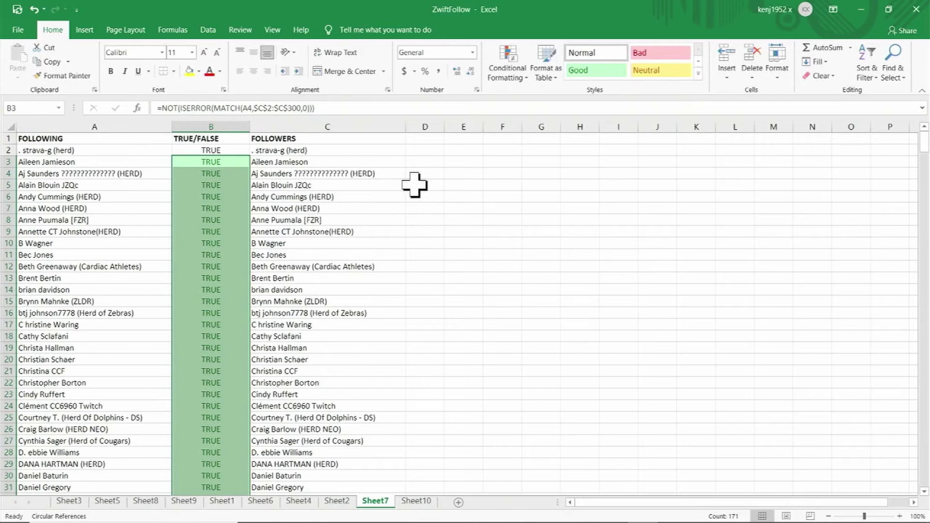
- Add an Equal To rule in column B highlighting FALSE with Light Red Fill with Dark Red Text
click(517, 82)
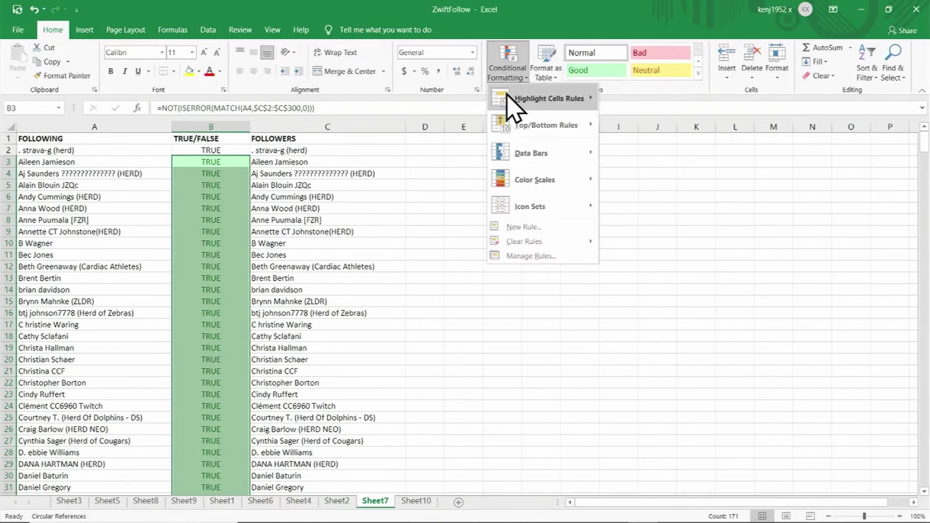
mouse_move(507, 97)
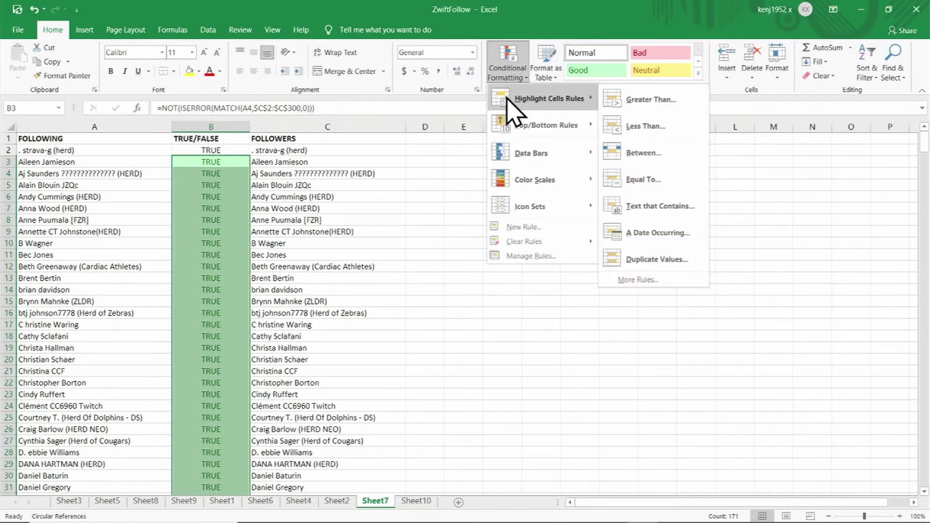
click(640, 185)
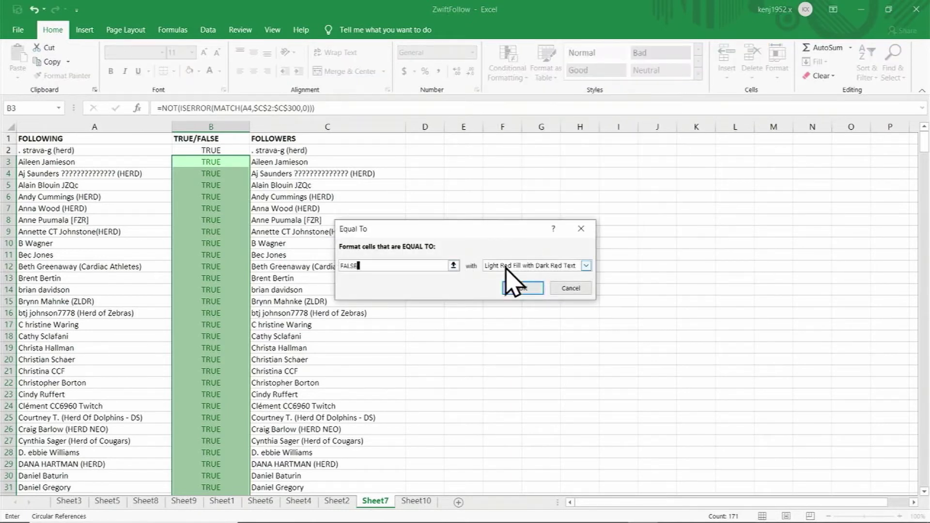
click(586, 266)
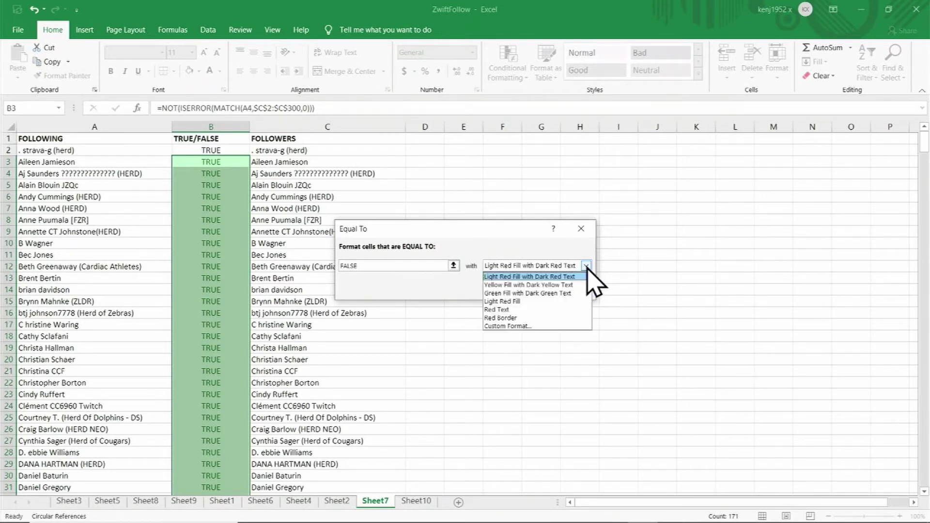
click(550, 277)
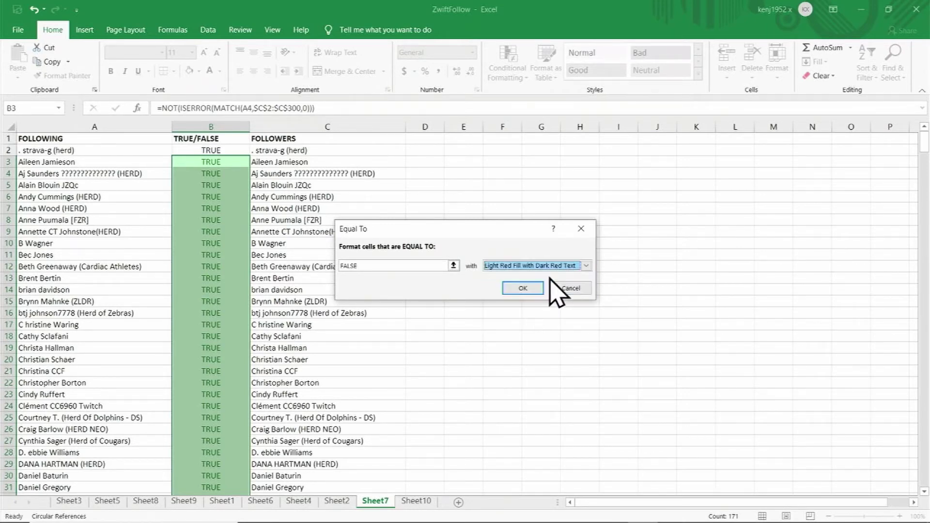
click(513, 289)
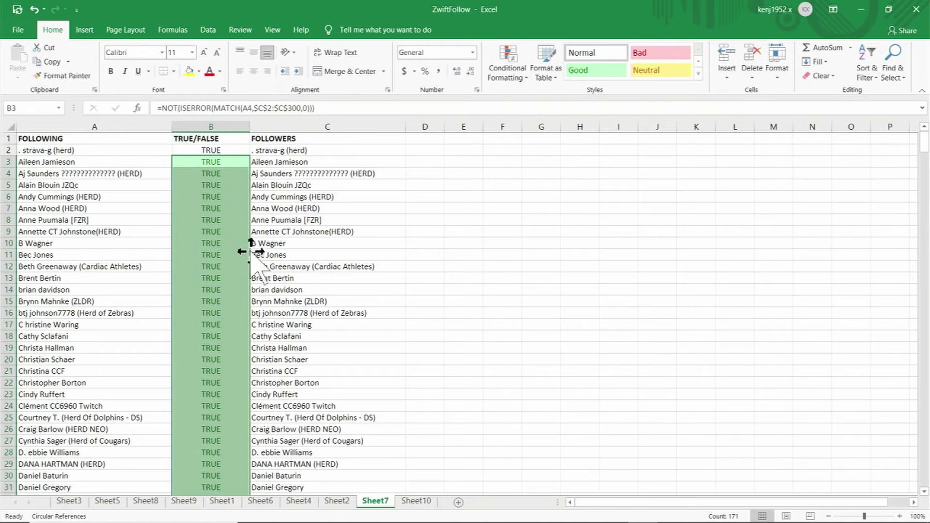
scroll(332, 187, down, 20)
scroll(228, 176, down, 10)
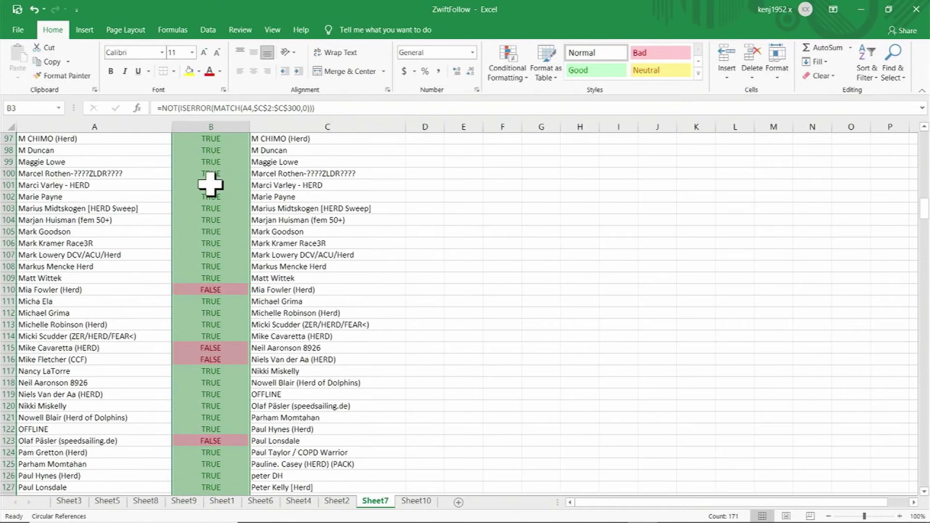
scroll(211, 184, down, 2)
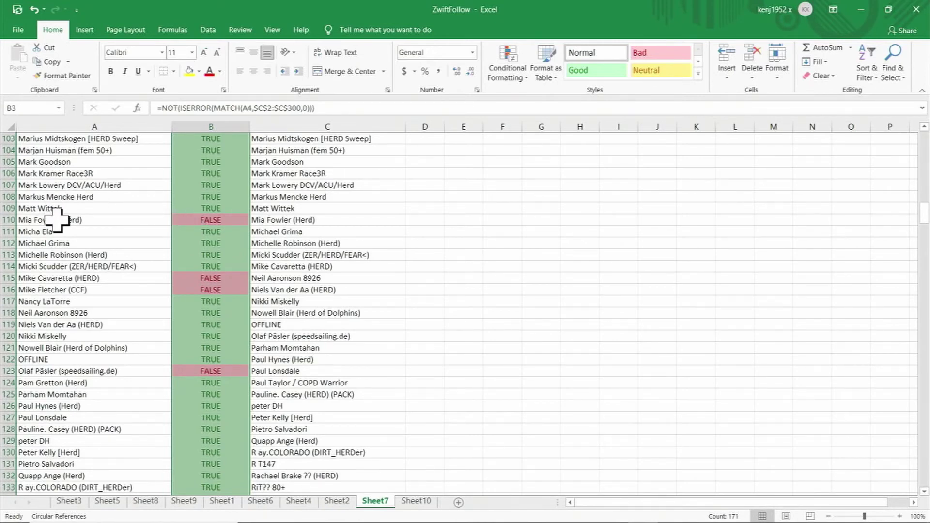
key(ctrl+BackSpace)
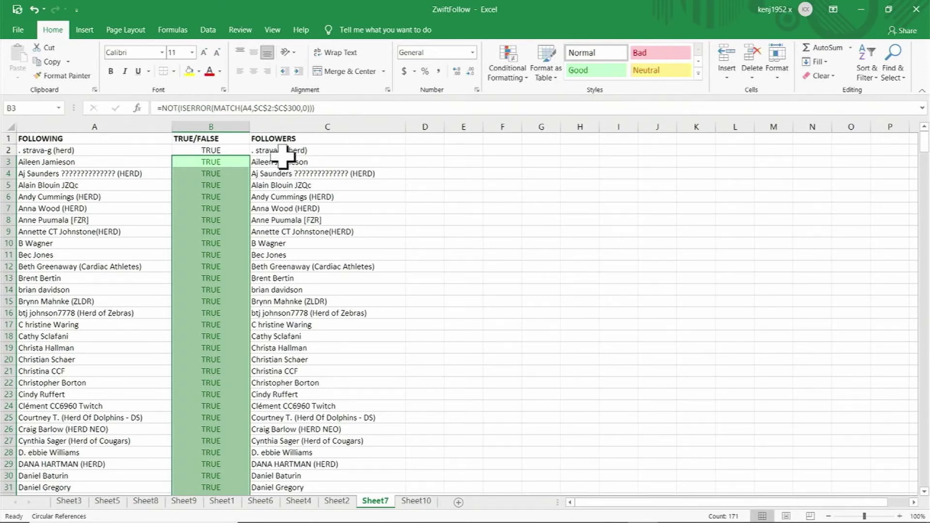
- Delete all follower names from column C, leaving it empty
drag(280, 138, 297, 281)
key(Delete)
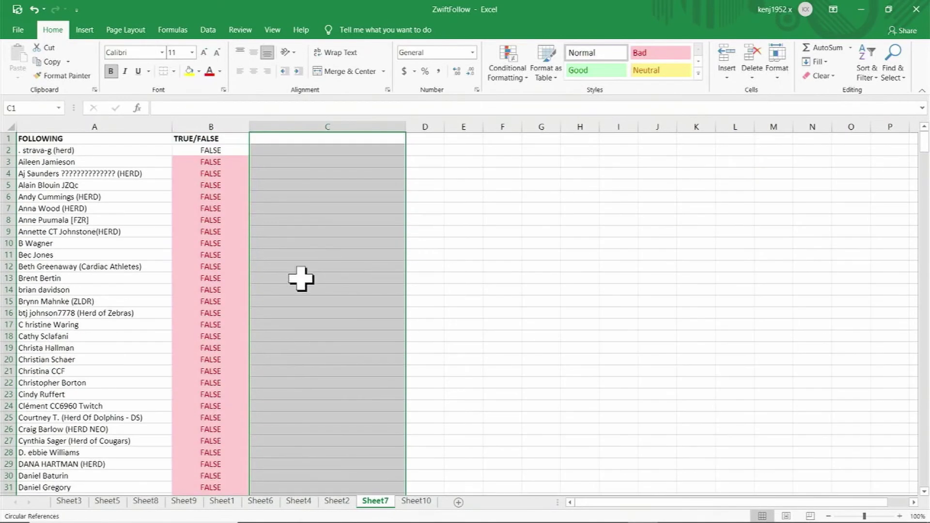
click(292, 137)
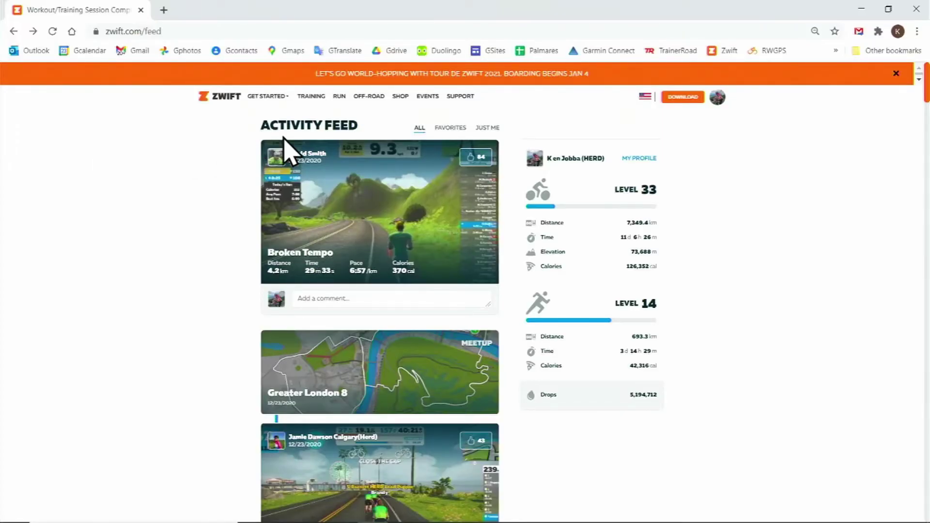
- Filter the feed to Just Me and open the Dust In The Wind ride's Ride Ons list
click(489, 133)
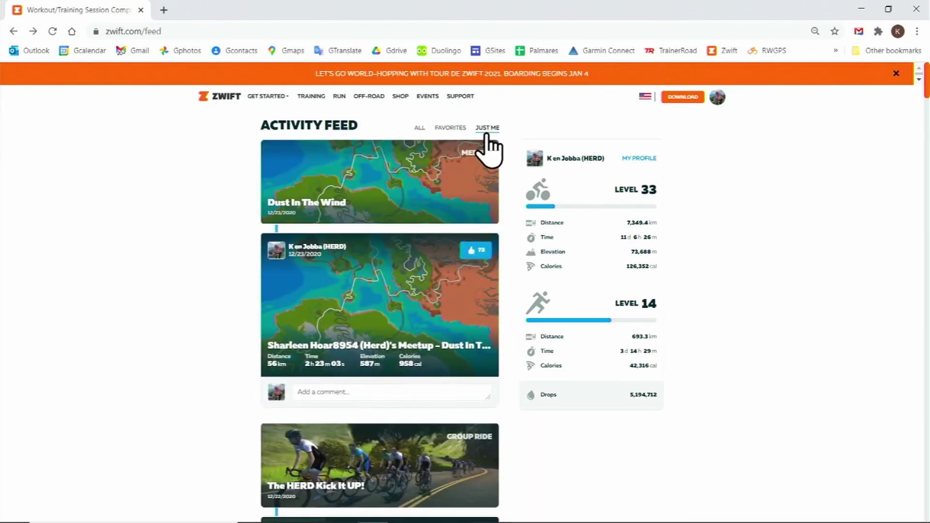
click(354, 319)
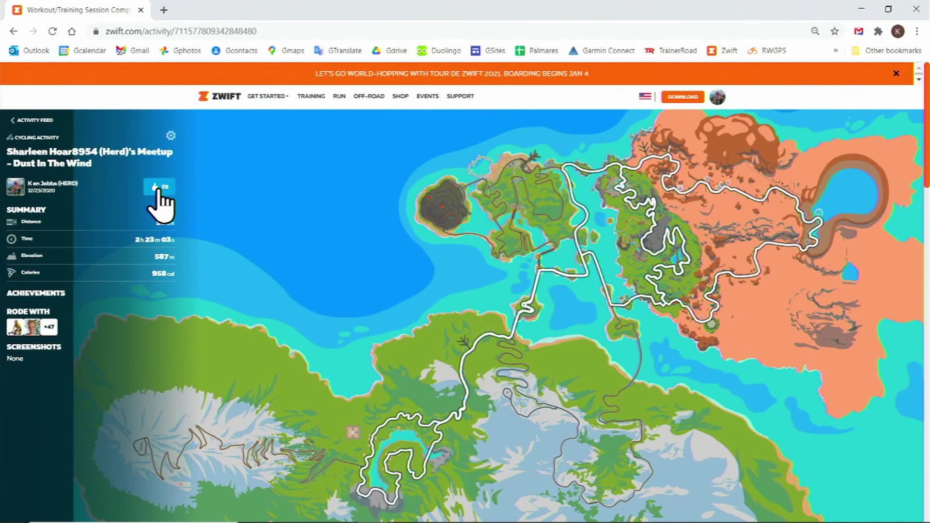
click(157, 190)
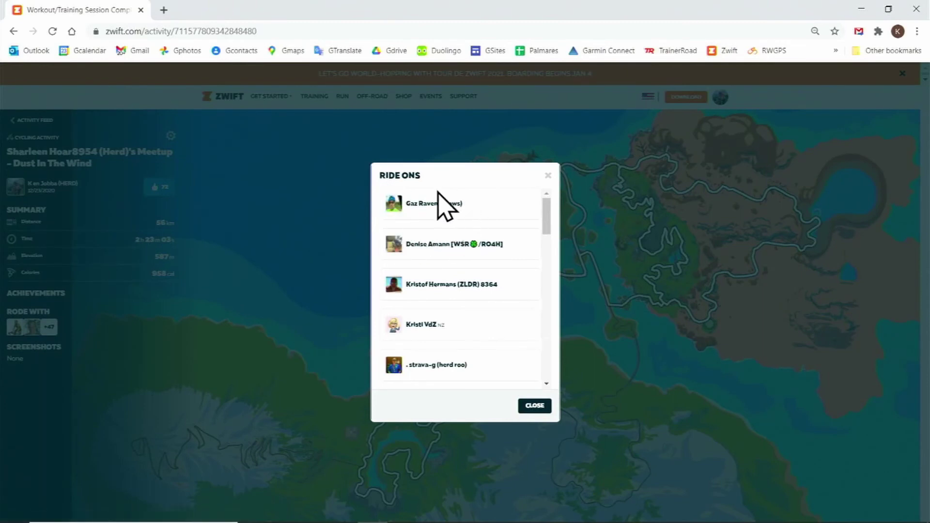
- Select and copy every rider name in the Ride Ons list
drag(426, 201, 484, 364)
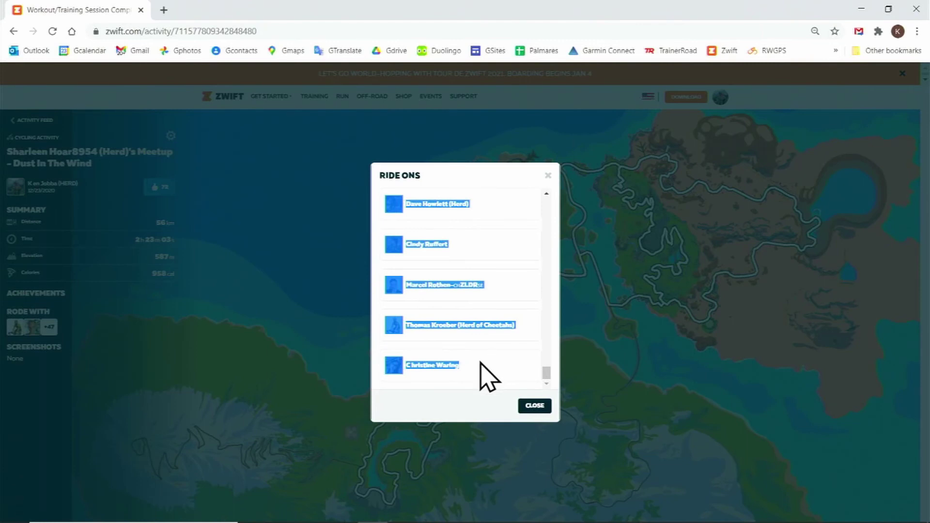
right_click(492, 362)
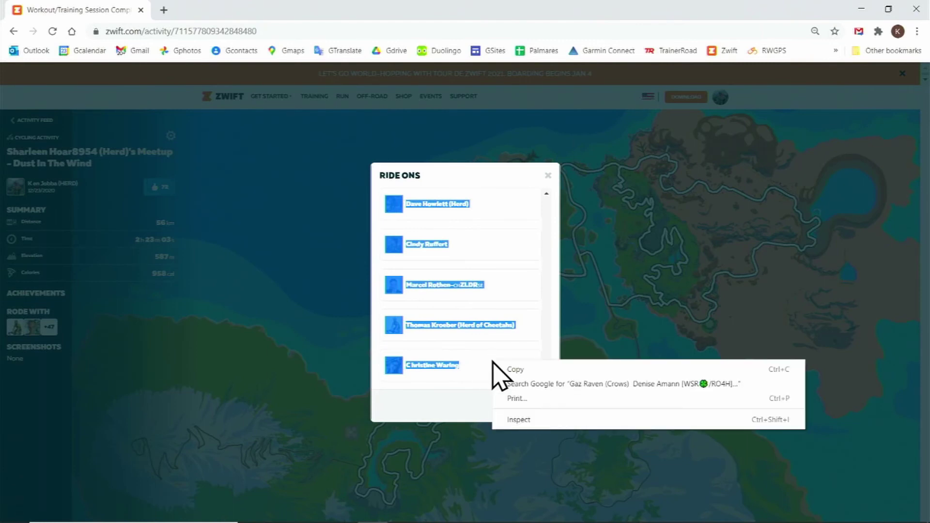
click(514, 370)
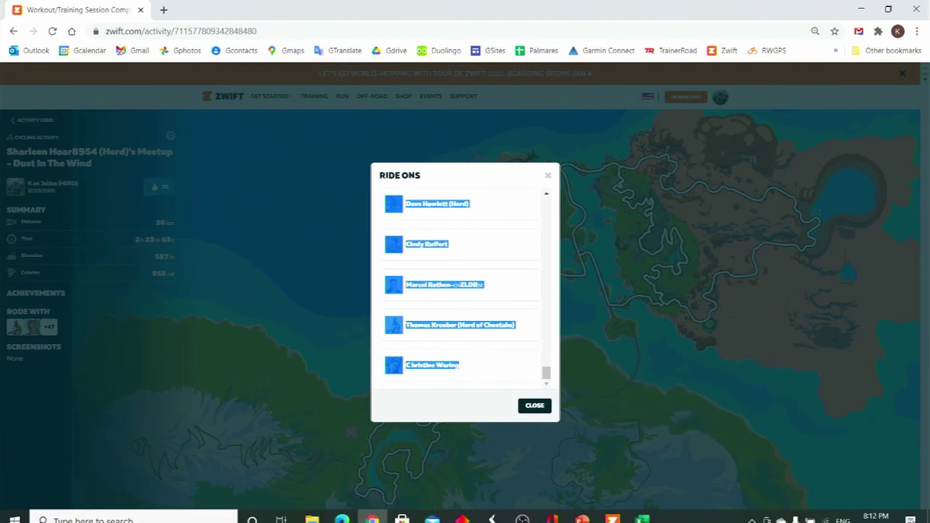
- Head column C with RIDE ONS and paste the copied riders from C2 as Text via Paste Special
click(642, 514)
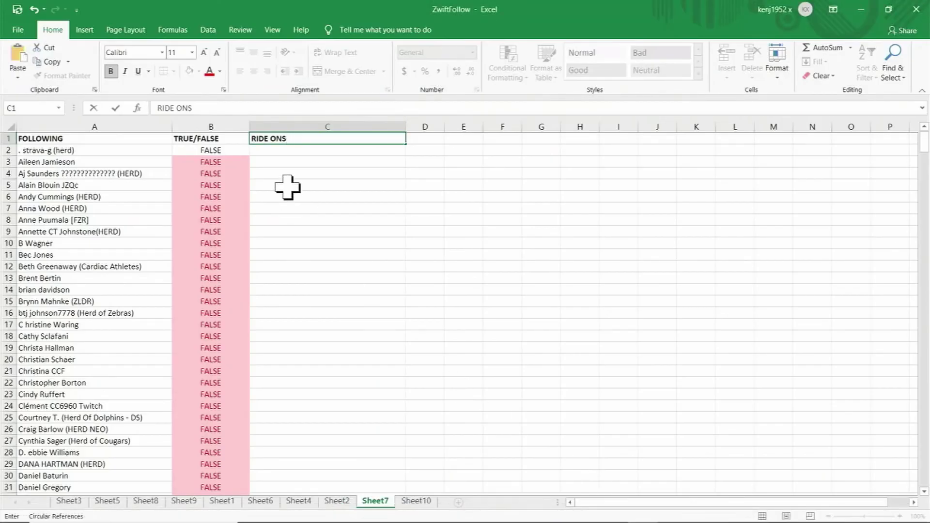
click(279, 149)
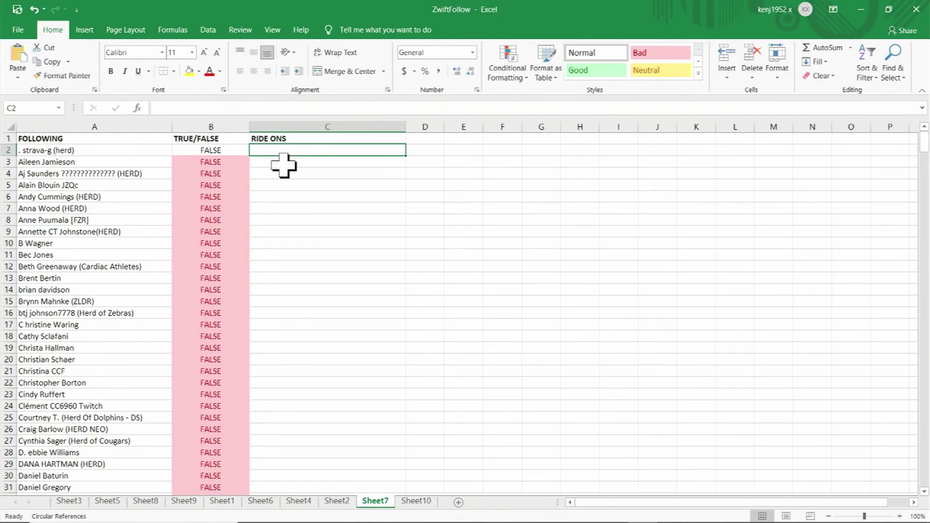
right_click(297, 149)
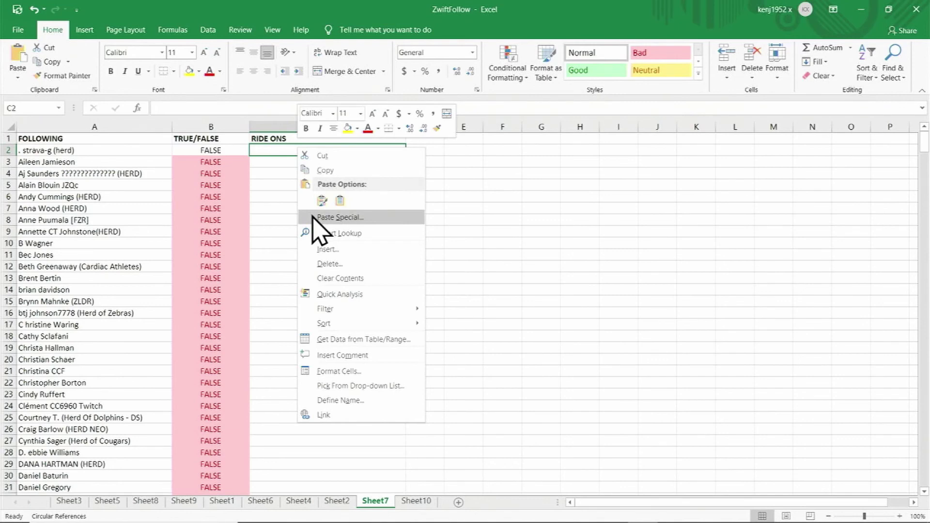
click(339, 217)
click(187, 147)
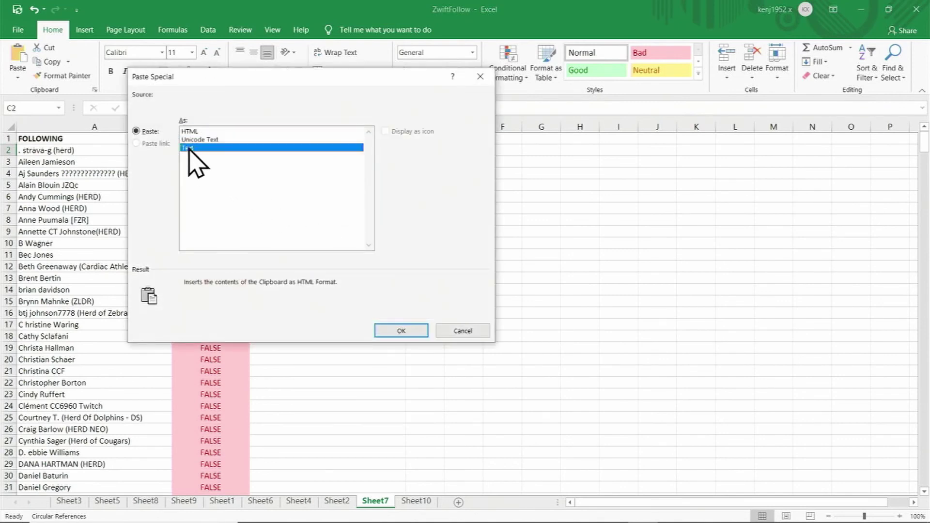
click(388, 332)
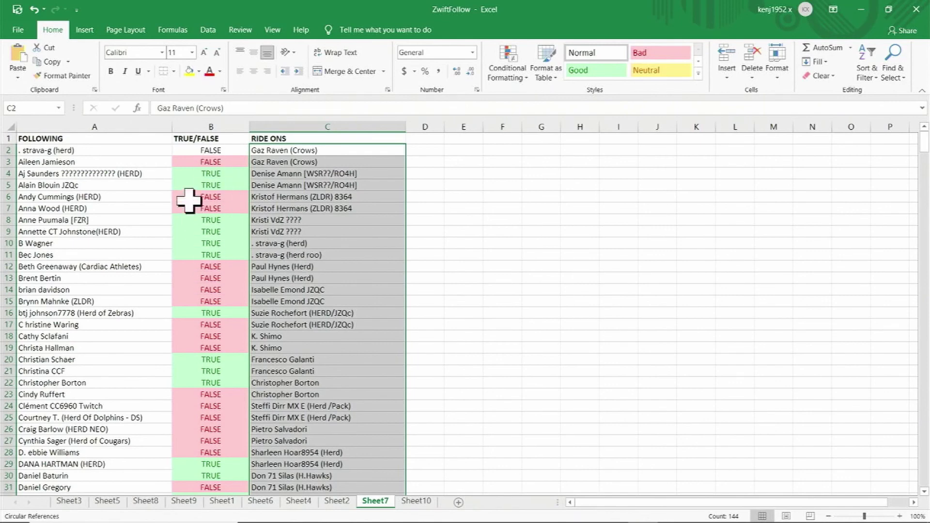
scroll(192, 216, down, 2)
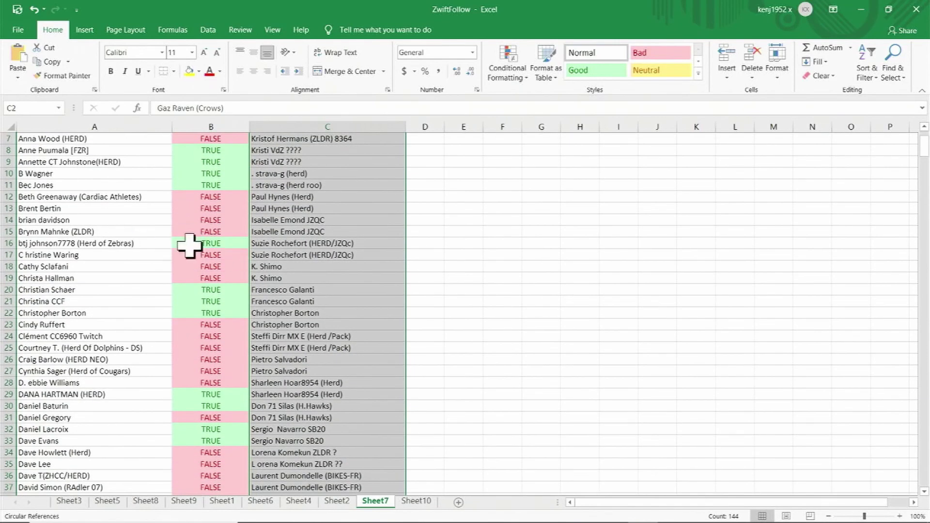